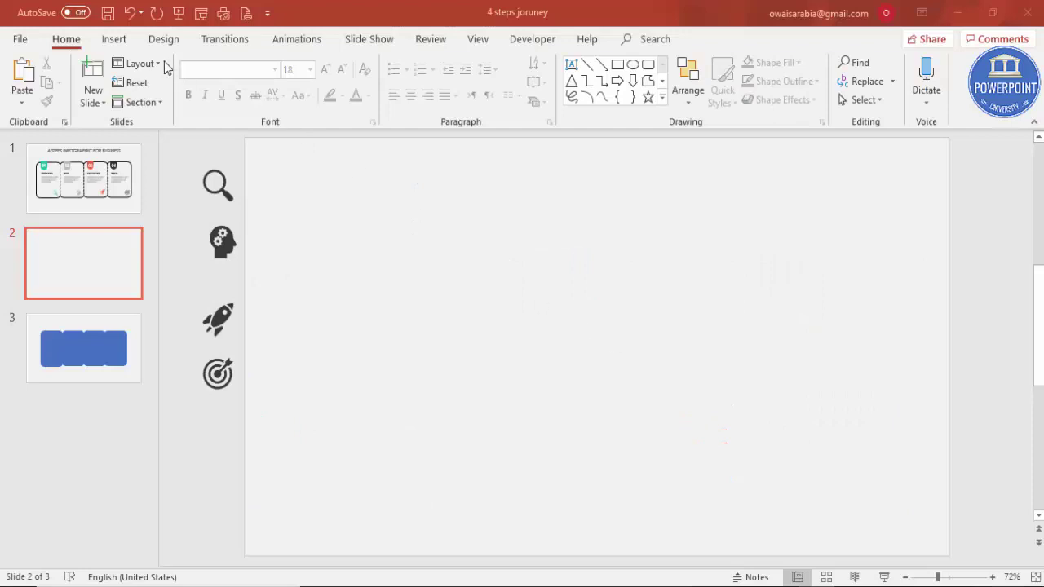
Draw a rounded rectangle on slide 2
{"action": "left_click", "coordinate": [118, 39]}
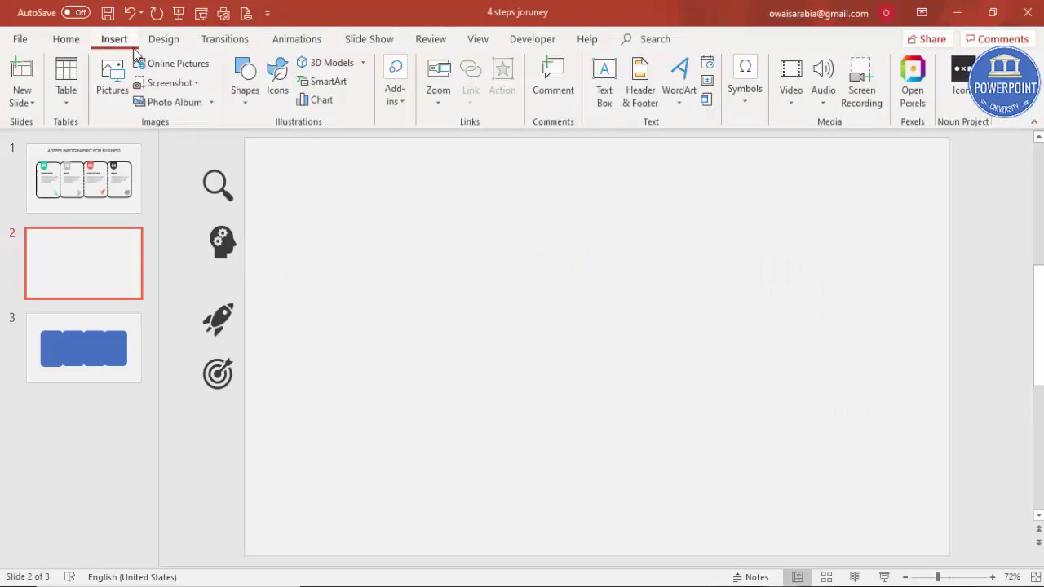
{"action": "left_click", "coordinate": [245, 100]}
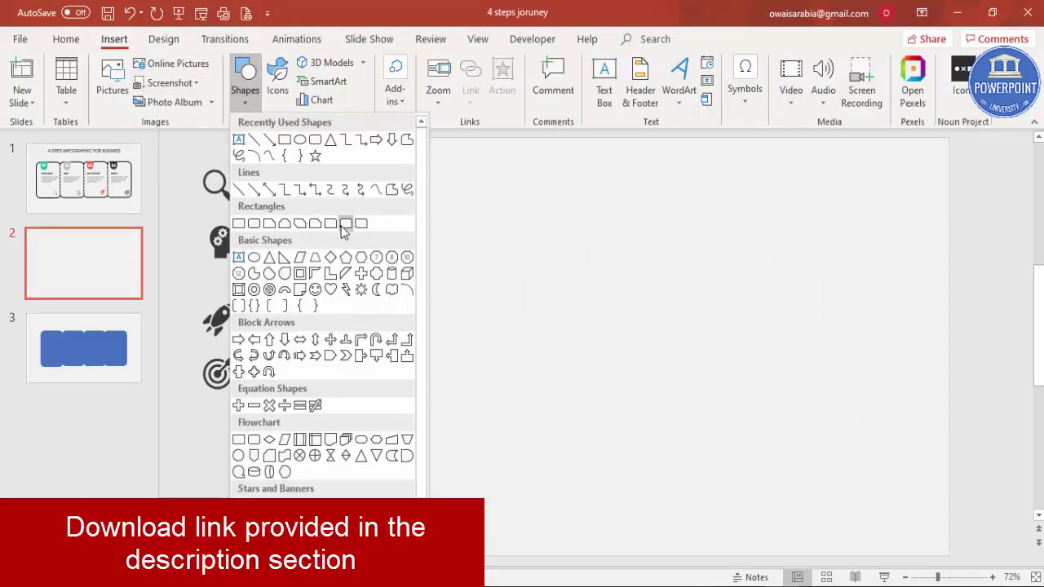
{"action": "left_click", "coordinate": [253, 223]}
{"action": "left_click_drag", "start_coordinate": [386, 216], "coordinate": [520, 424]}
Size the rounded rectangle to 4" tall and 2.65" wide
{"action": "left_click", "coordinate": [946, 72]}
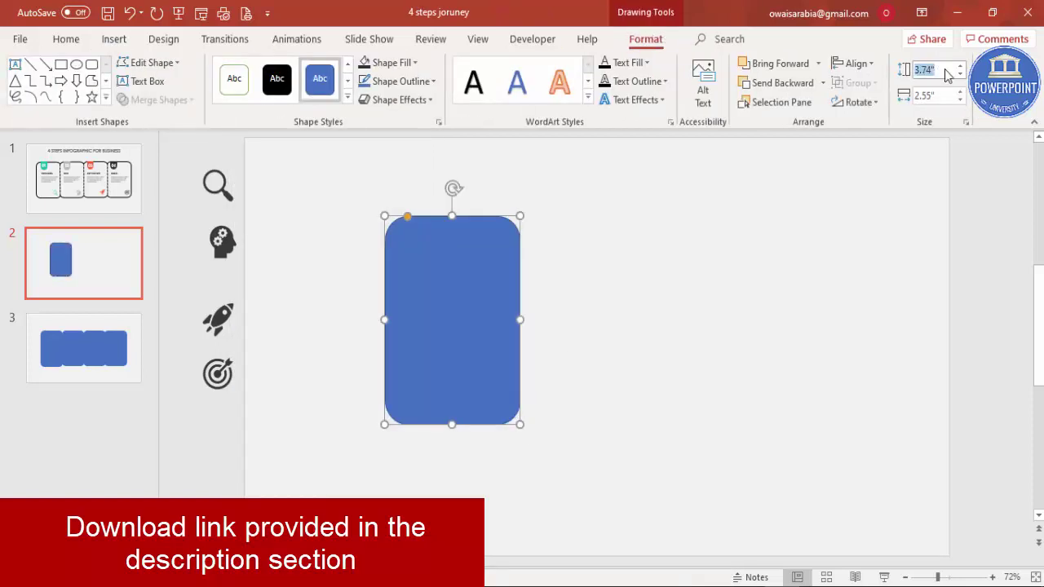
{"action": "type", "text": "4"}
{"action": "left_click", "coordinate": [948, 93]}
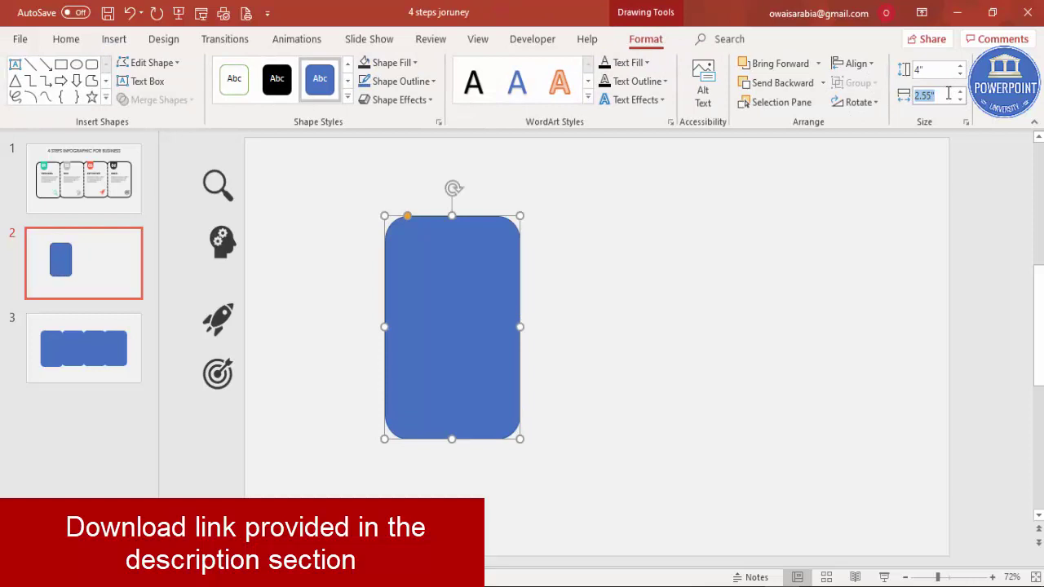
{"action": "type", "text": "2.65"}
{"action": "key", "text": "Return"}
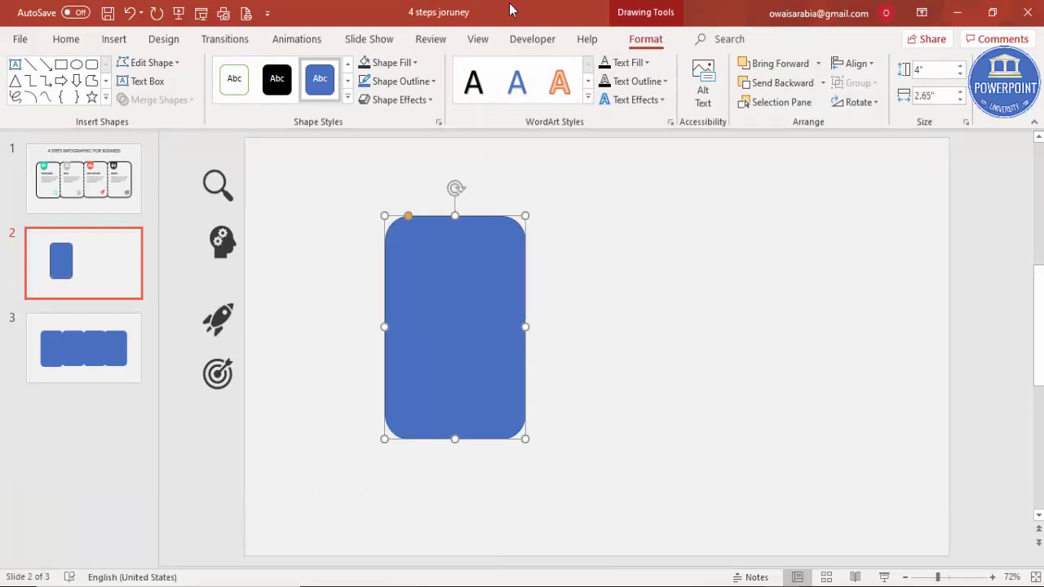
Give the rectangle a dark outline and move it toward the left
{"action": "left_click", "coordinate": [420, 83]}
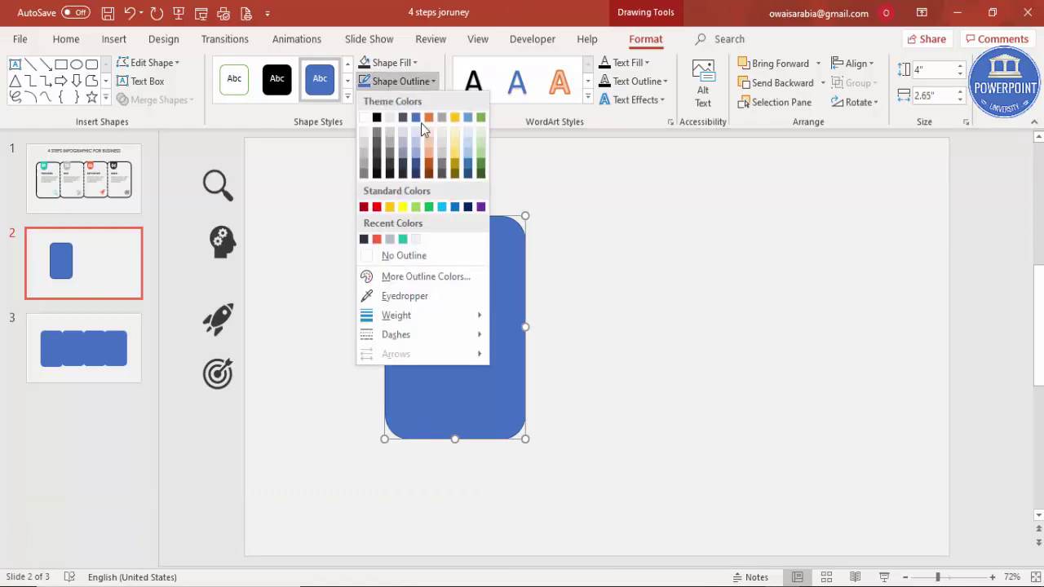
{"action": "left_click", "coordinate": [378, 126]}
{"action": "left_click", "coordinate": [431, 233]}
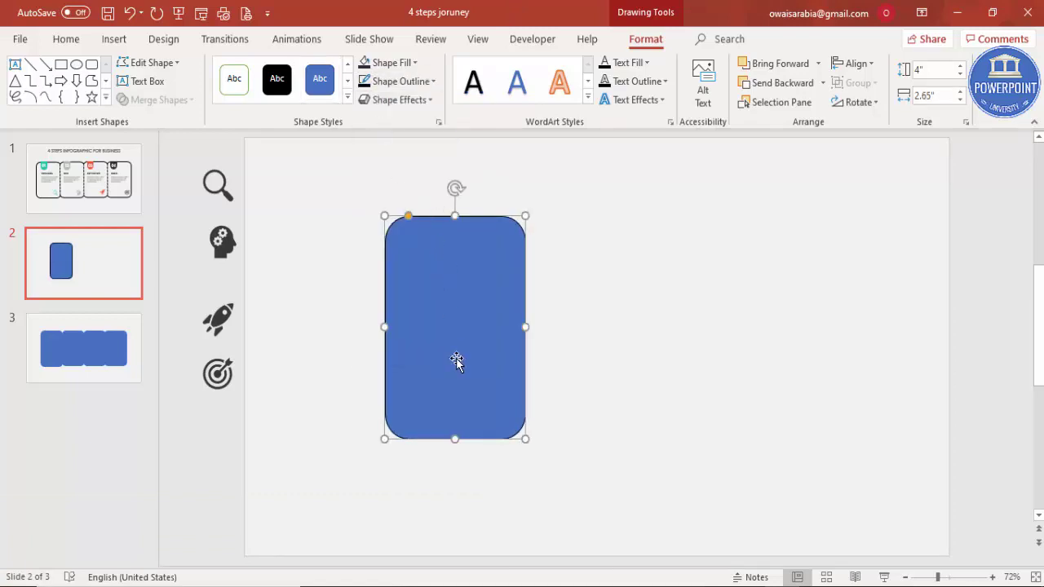
{"action": "left_click_drag", "start_coordinate": [457, 362], "coordinate": [383, 349]}
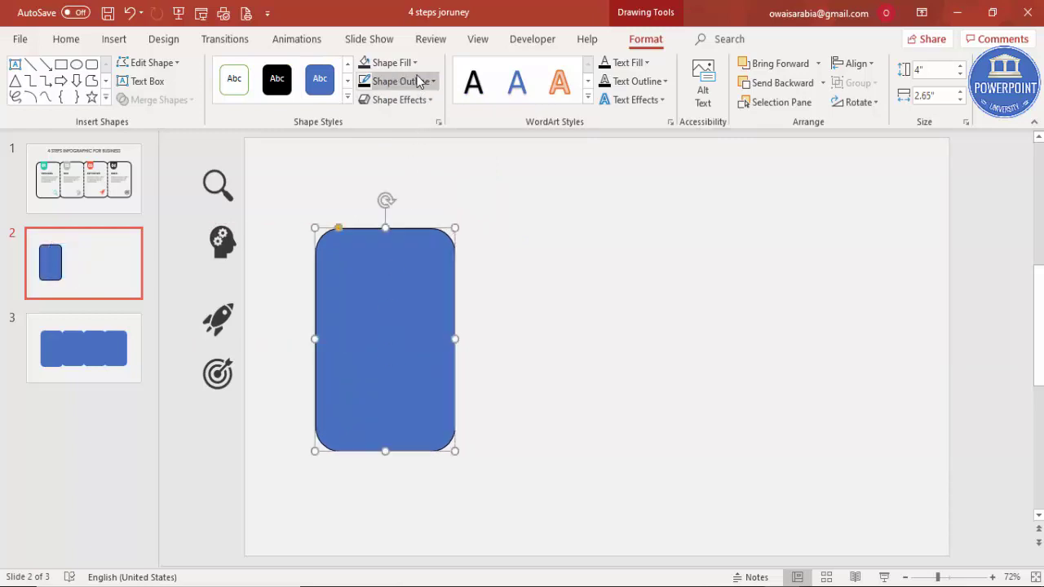
{"action": "left_click_drag", "start_coordinate": [417, 315], "coordinate": [512, 323]}
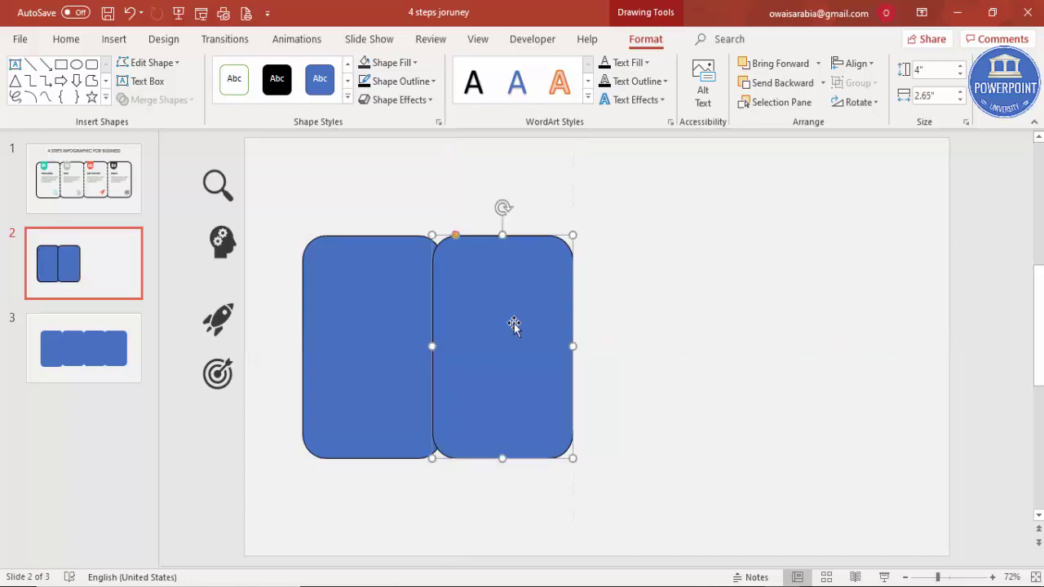
Add another rectangle copy with Ctrl+D, then select all four and centre them on the slide
{"action": "key", "text": "ctrl+d"}
{"action": "key", "text": "ctrl+d"}
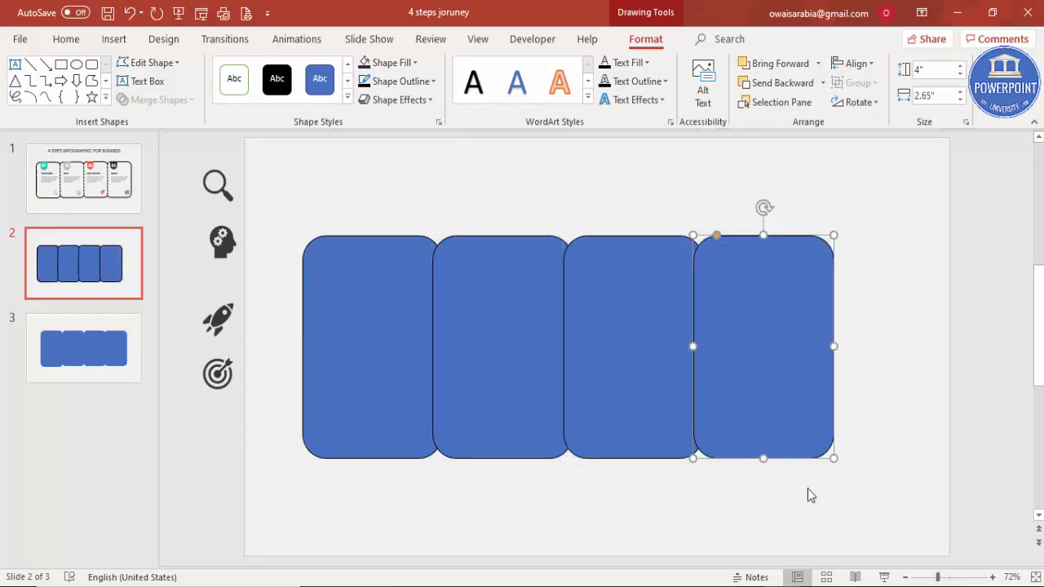
{"action": "left_click", "coordinate": [867, 518]}
{"action": "left_click_drag", "start_coordinate": [885, 507], "coordinate": [277, 170]}
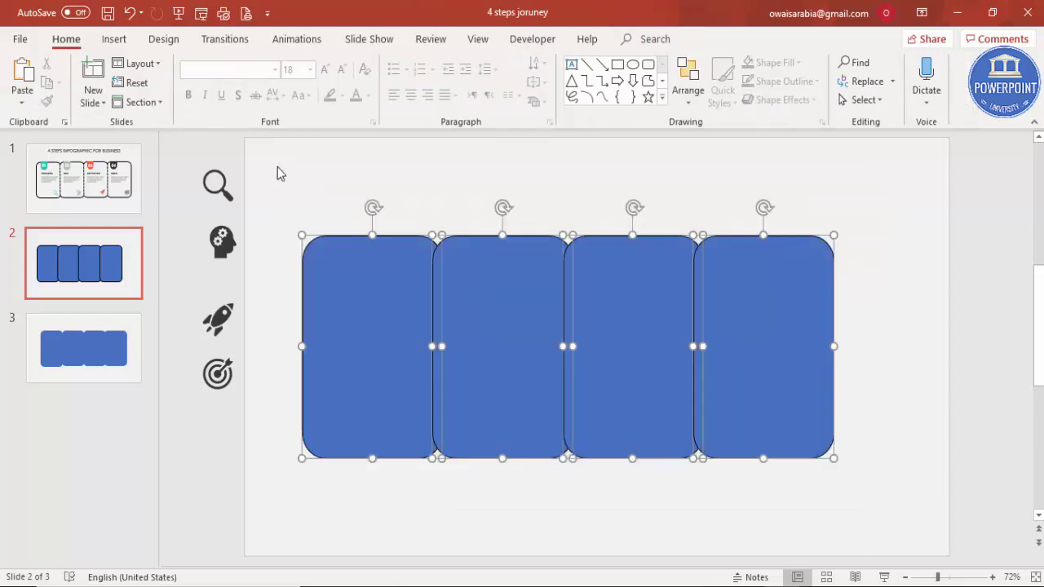
{"action": "left_click_drag", "start_coordinate": [659, 313], "coordinate": [664, 313]}
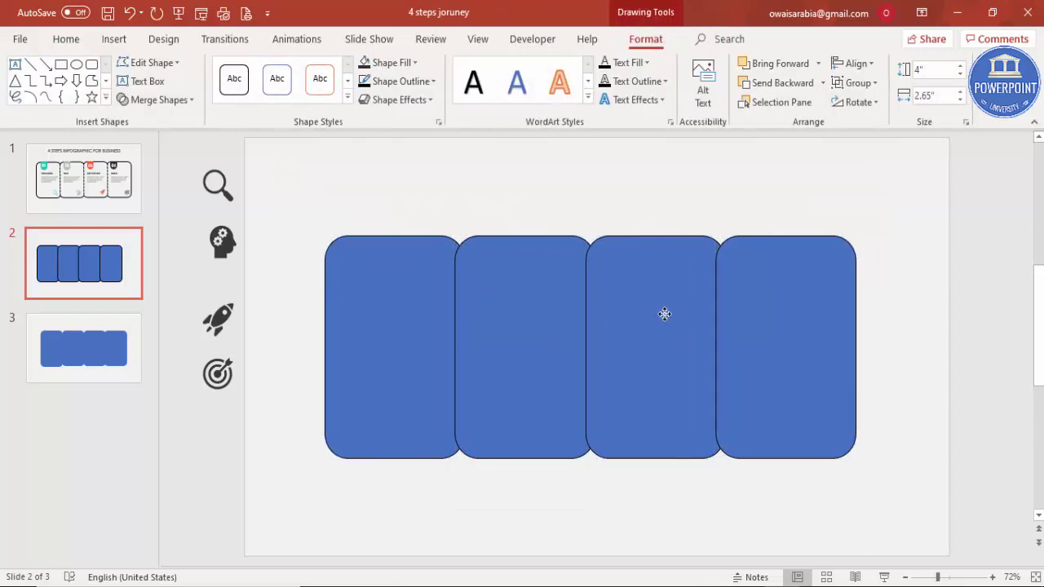
{"action": "left_click", "coordinate": [750, 181]}
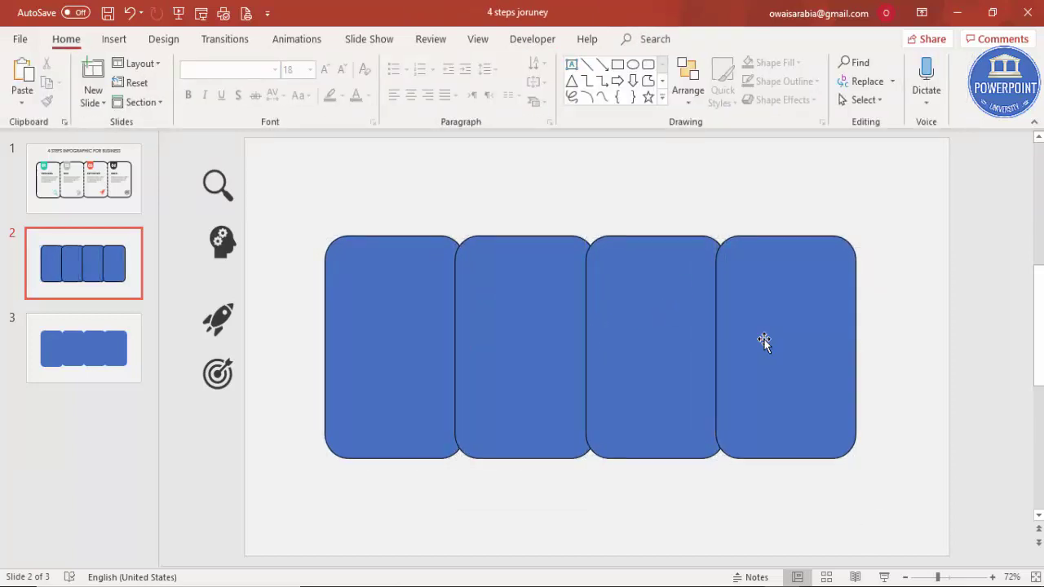
Select all four rectangles and Union them into one 4" by 10.06" notched shape
{"action": "left_click", "coordinate": [801, 403]}
{"action": "left_click", "coordinate": [631, 378], "text": "shift"}
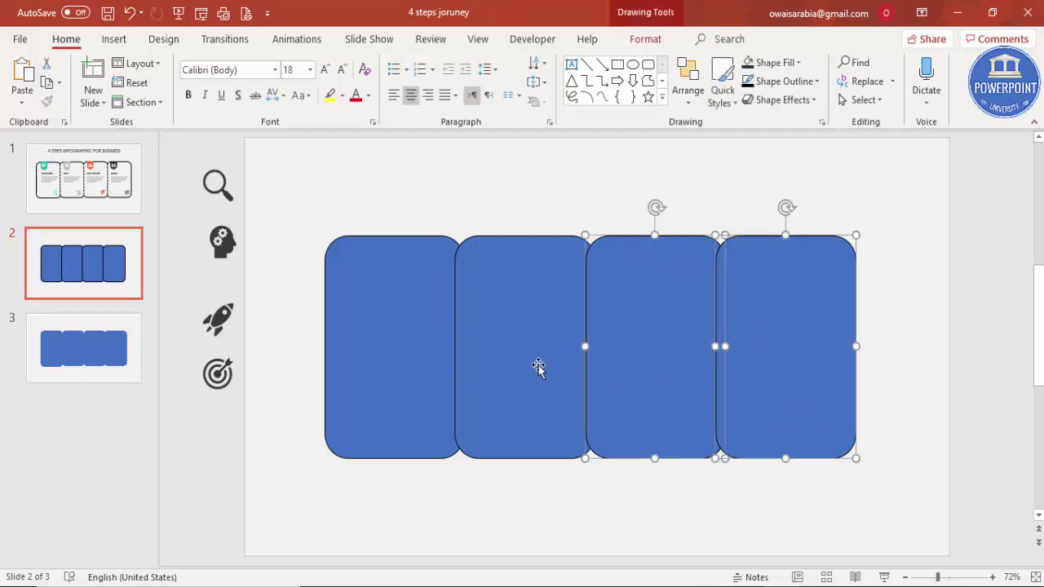
{"action": "left_click", "coordinate": [537, 367], "text": "shift"}
{"action": "left_click", "coordinate": [430, 348], "text": "shift"}
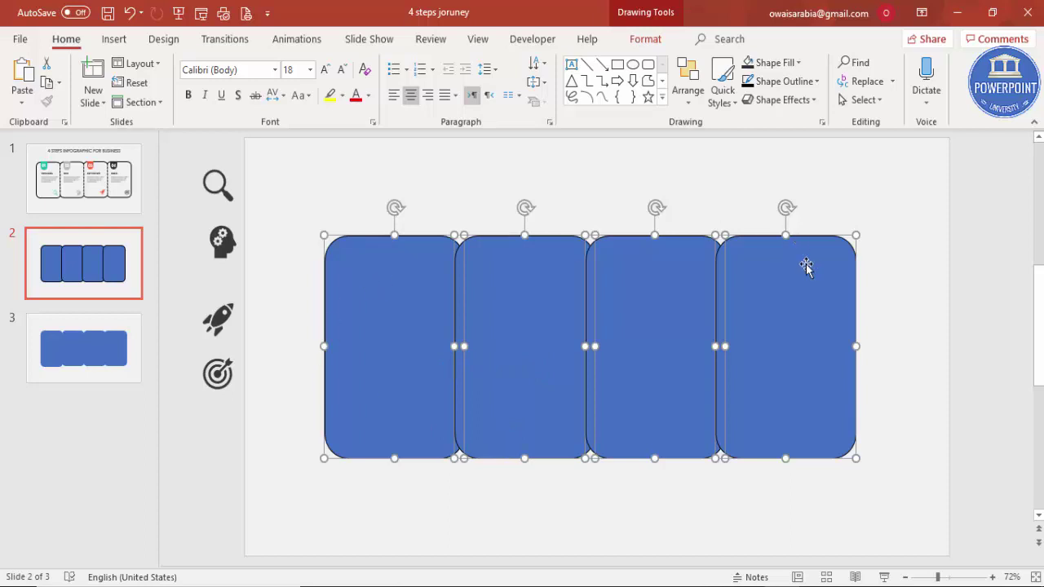
{"action": "left_click", "coordinate": [886, 453]}
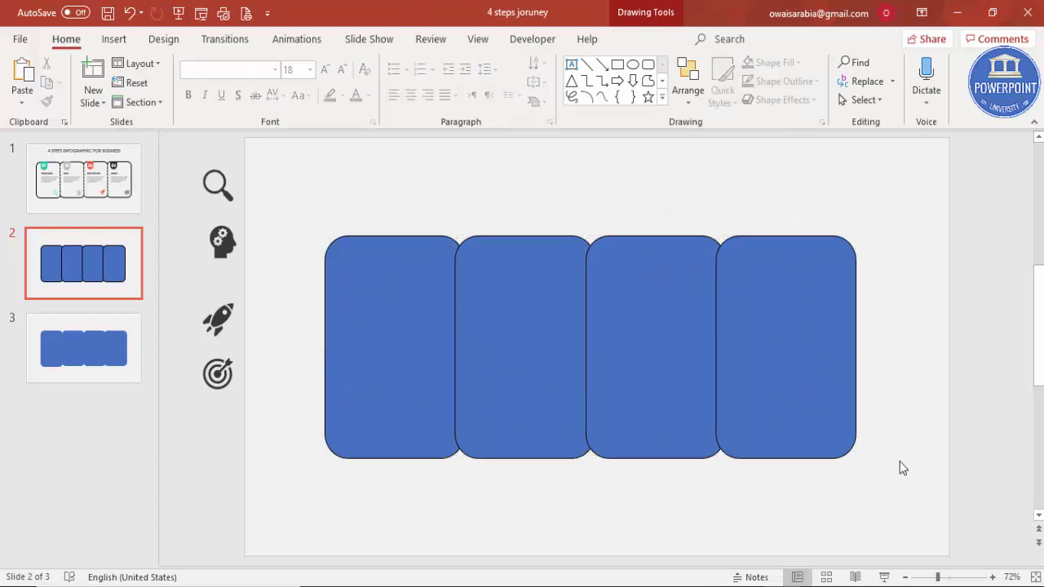
{"action": "left_click_drag", "start_coordinate": [281, 183], "coordinate": [908, 486]}
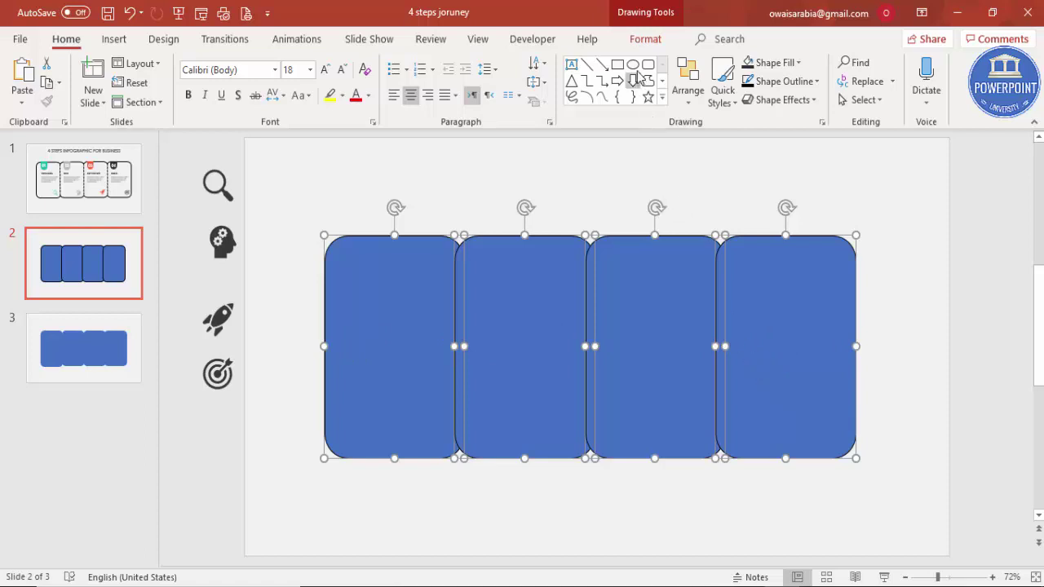
{"action": "left_click", "coordinate": [644, 39]}
{"action": "left_click", "coordinate": [187, 100]}
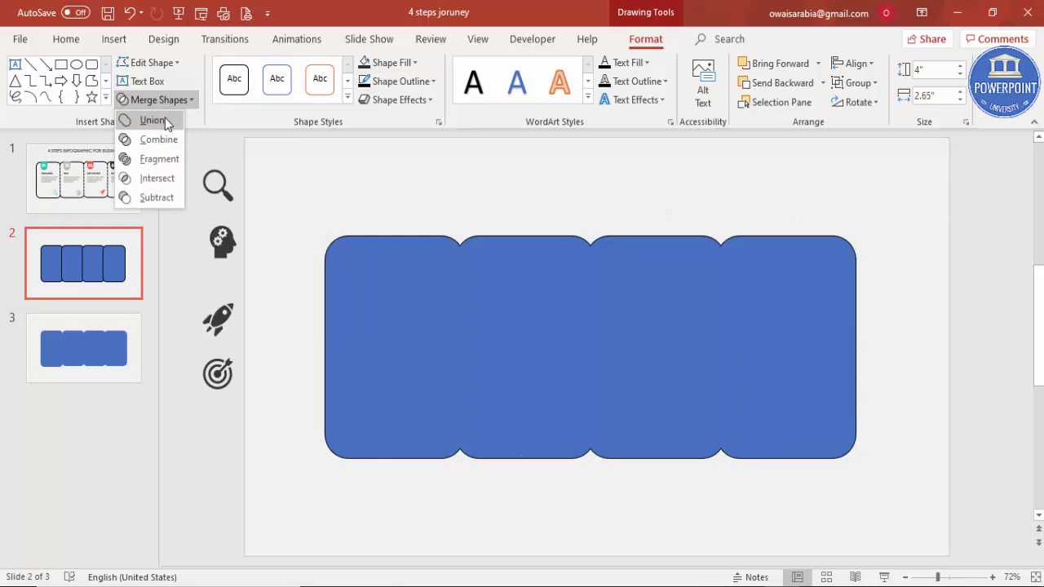
{"action": "left_click", "coordinate": [165, 119]}
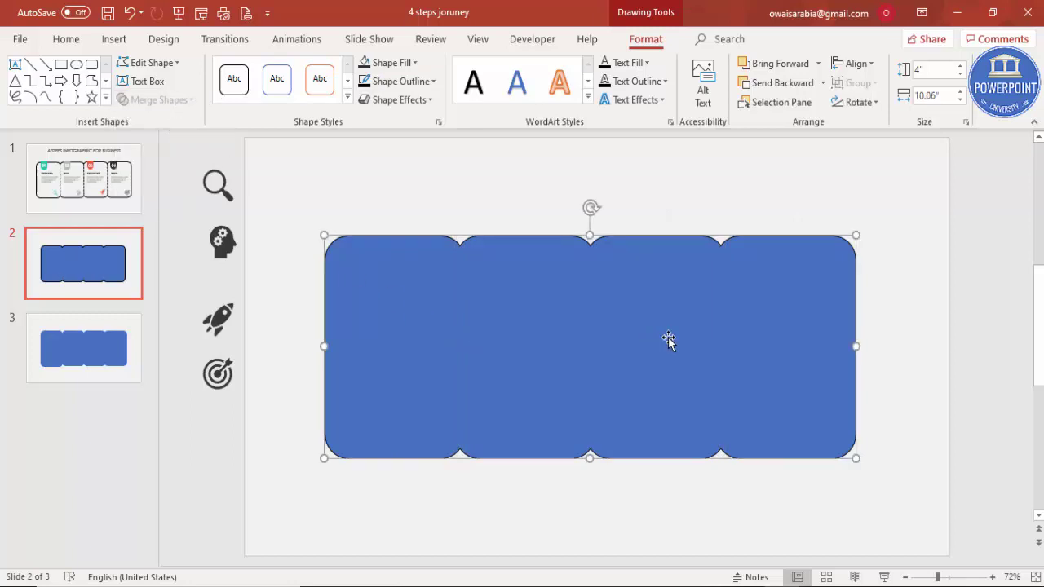
Give the merged shape a thicker black outline
{"action": "left_click_drag", "start_coordinate": [805, 356], "coordinate": [773, 363]}
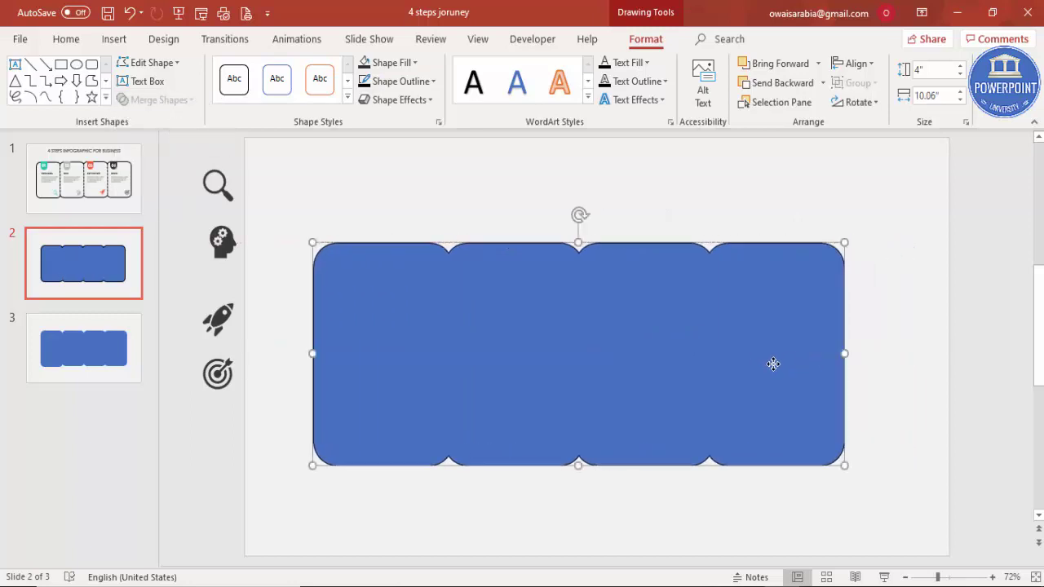
{"action": "left_click", "coordinate": [416, 85]}
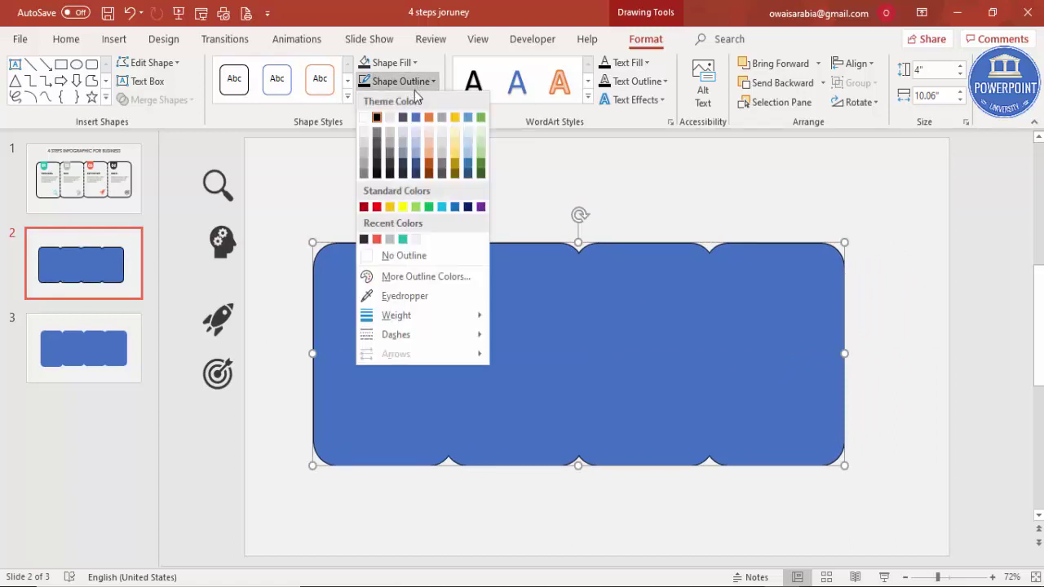
{"action": "mouse_move", "coordinate": [406, 315]}
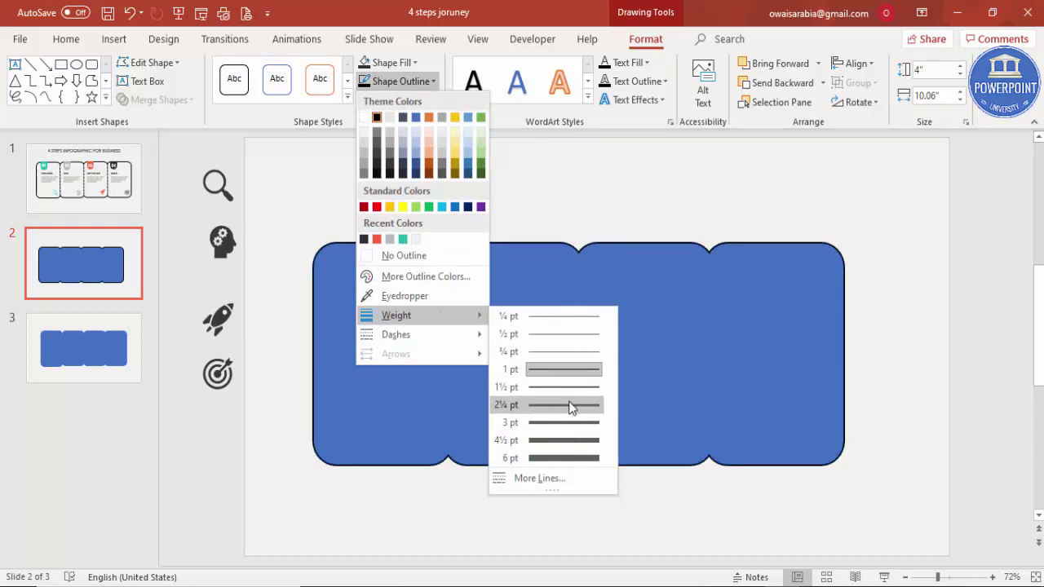
{"action": "left_click", "coordinate": [575, 423]}
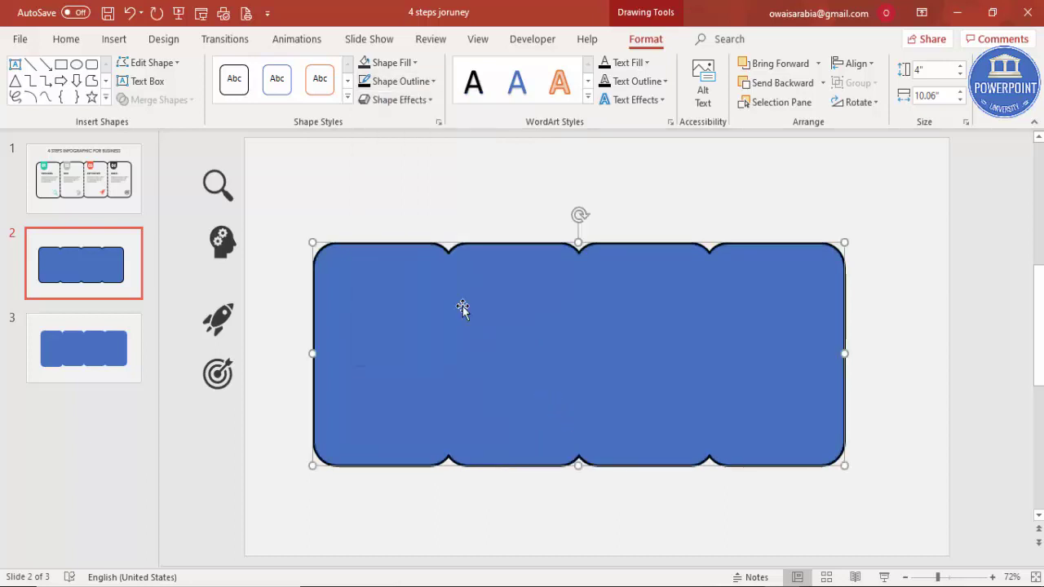
Remove the merged shape's fill and nudge the frame right to centre it
{"action": "left_click", "coordinate": [411, 63]}
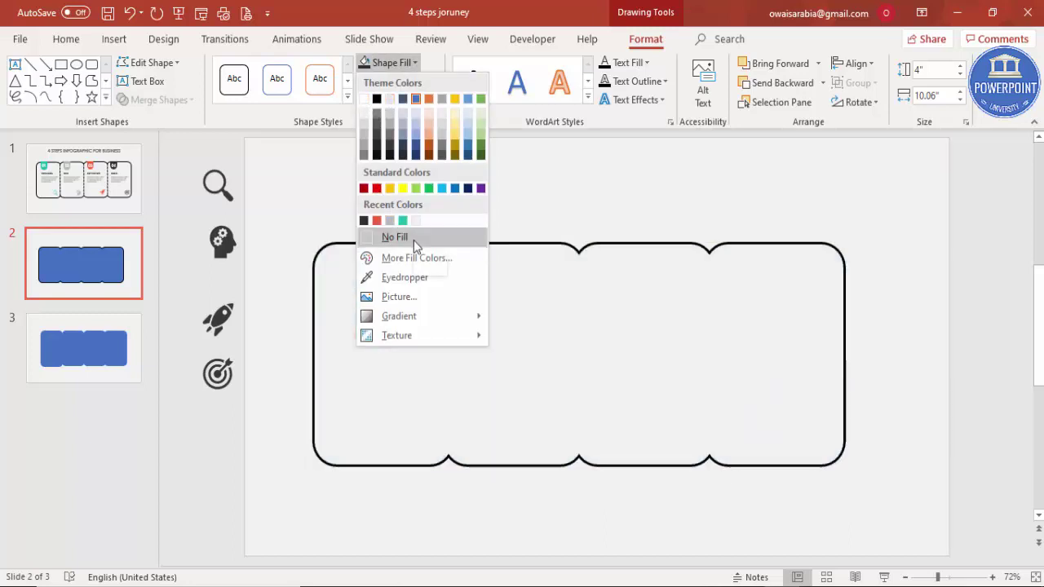
{"action": "left_click", "coordinate": [395, 236]}
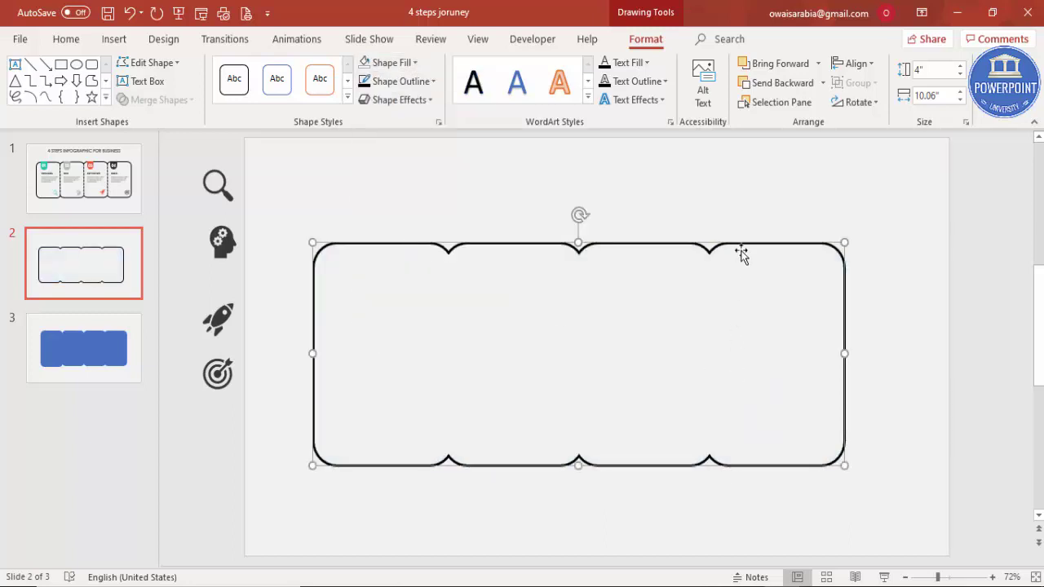
{"action": "mouse_move", "coordinate": [741, 254]}
{"action": "left_mouse_down"}
{"action": "mouse_move", "coordinate": [753, 243]}
{"action": "mouse_move", "coordinate": [756, 253]}
{"action": "left_mouse_up"}
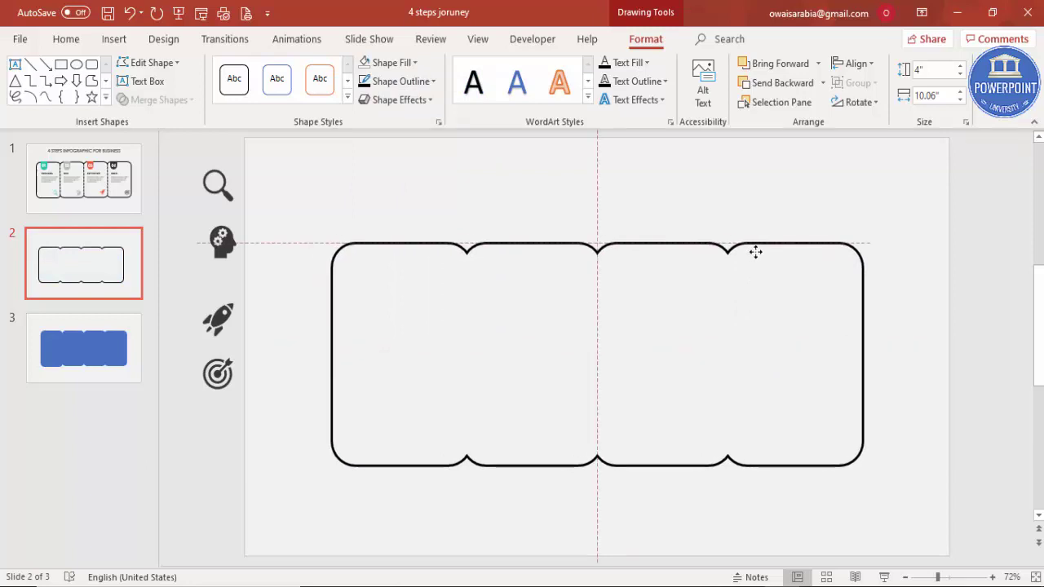
{"action": "left_click", "coordinate": [716, 204]}
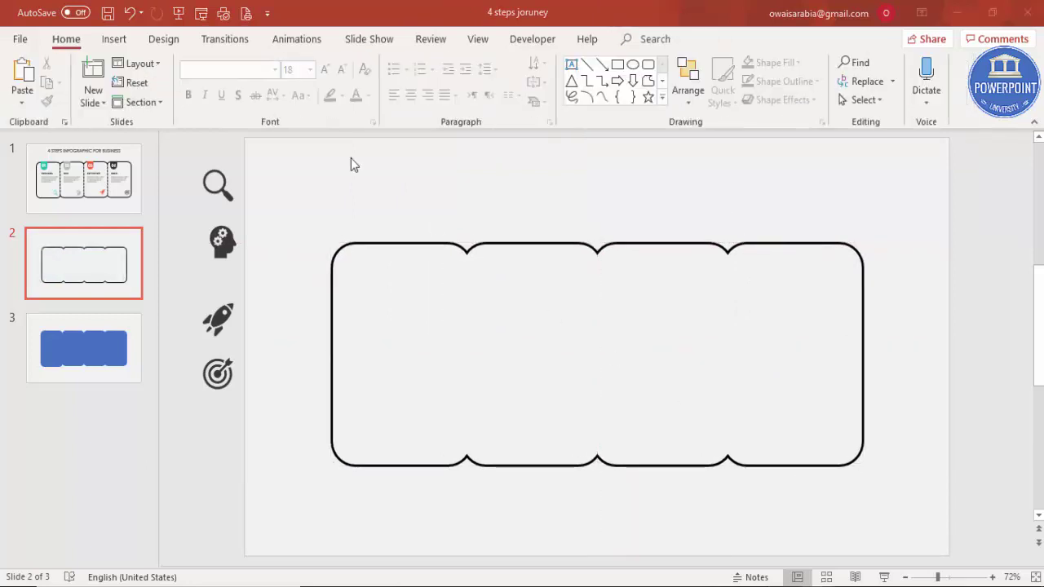
Draw a vertical line between the frame's first top and bottom notches
{"action": "left_click", "coordinate": [115, 41]}
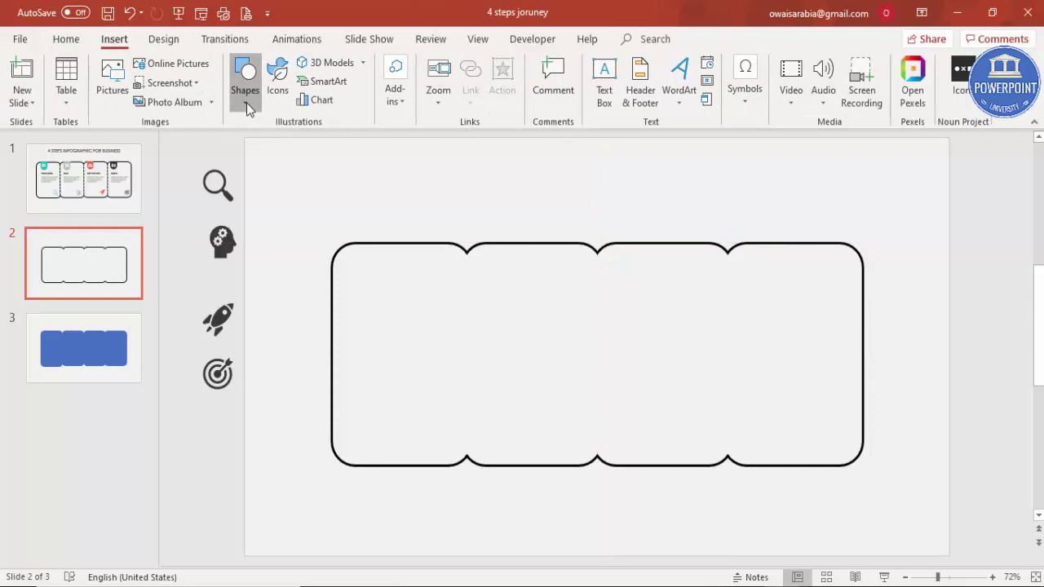
{"action": "left_click", "coordinate": [244, 90]}
{"action": "left_click", "coordinate": [241, 188]}
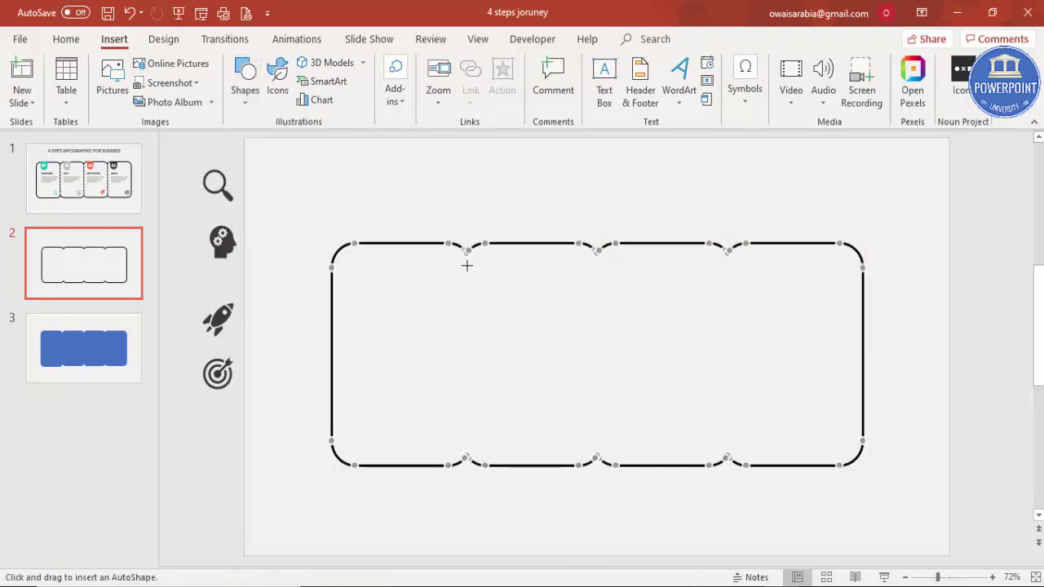
{"action": "left_click_drag", "start_coordinate": [465, 252], "coordinate": [467, 457]}
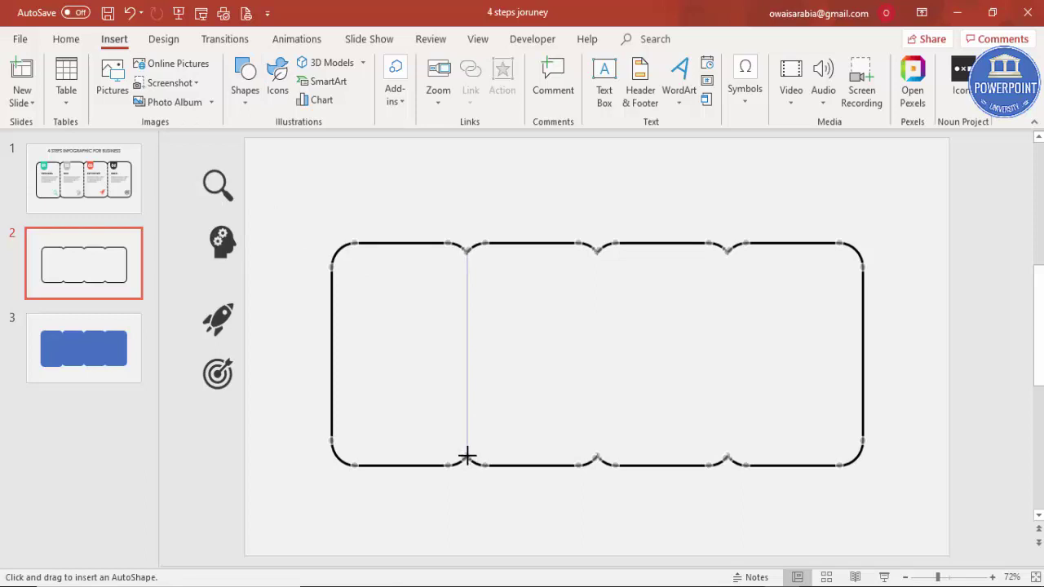
{"action": "left_click_drag", "start_coordinate": [467, 457], "coordinate": [466, 456]}
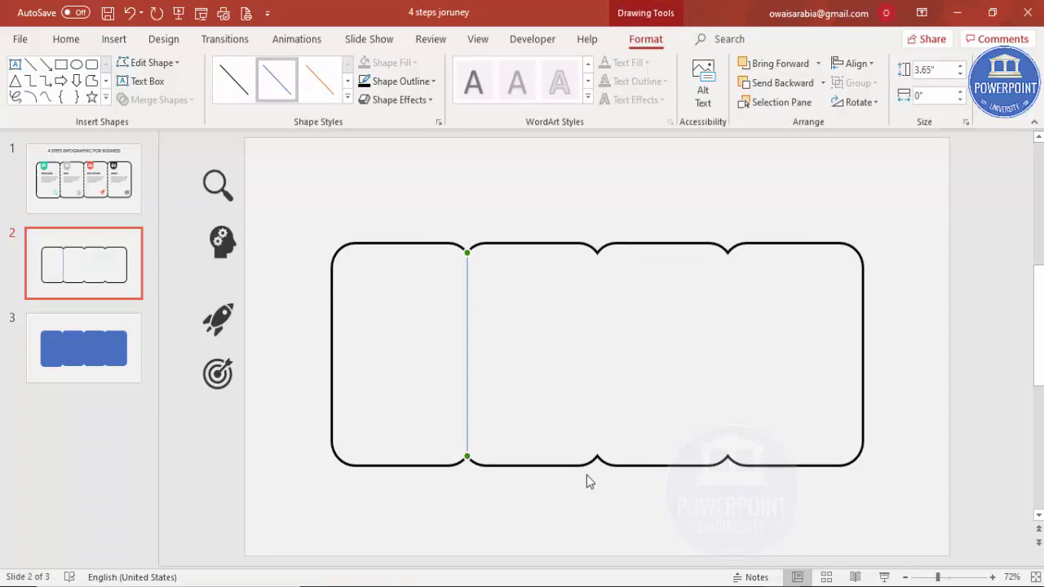
Style the line black, 3 pt, with Square Dot dashes
{"action": "left_click", "coordinate": [412, 82]}
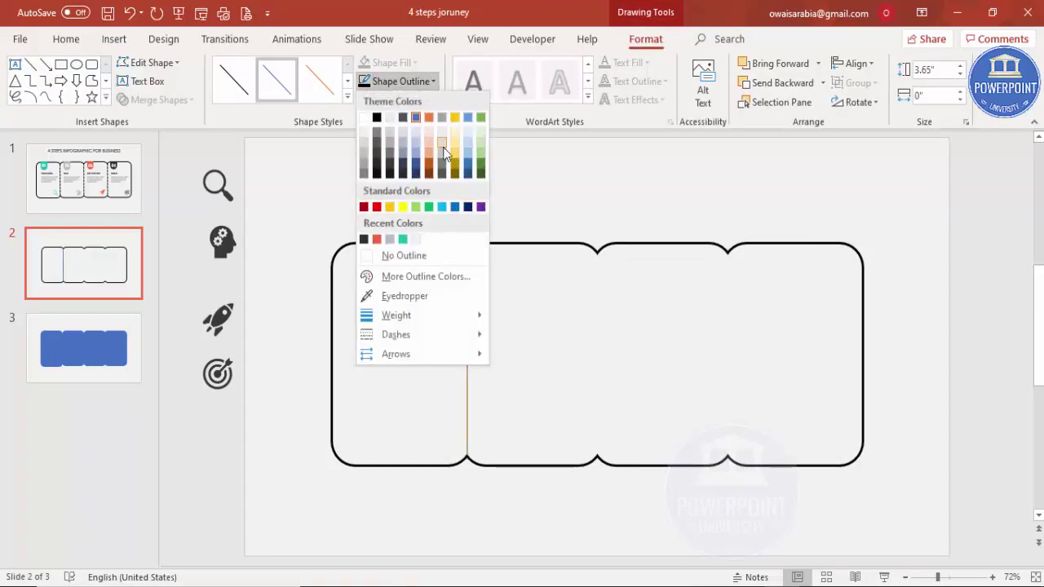
{"action": "left_click", "coordinate": [377, 118]}
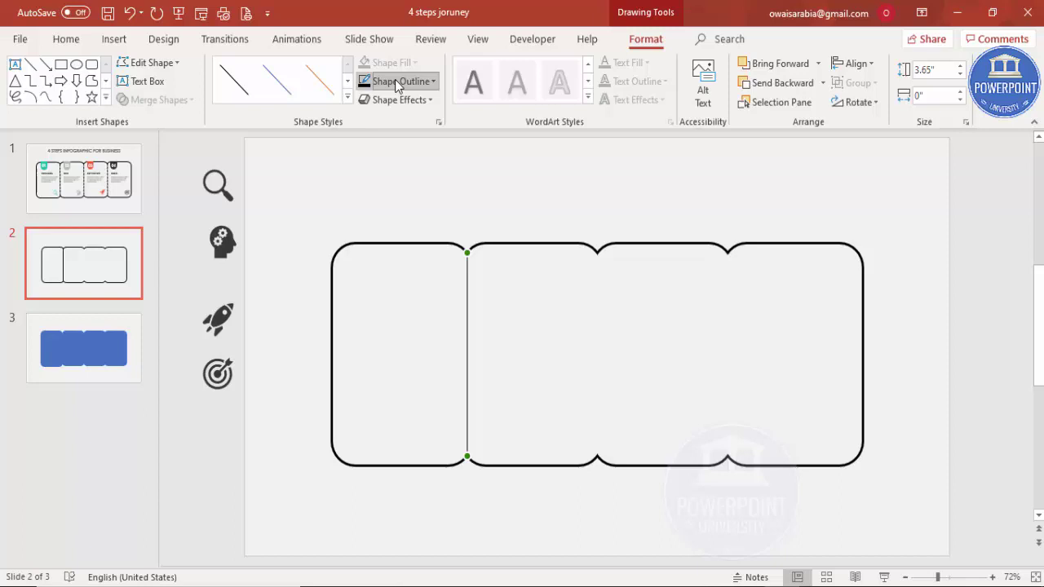
{"action": "left_click", "coordinate": [397, 85]}
{"action": "mouse_move", "coordinate": [410, 315]}
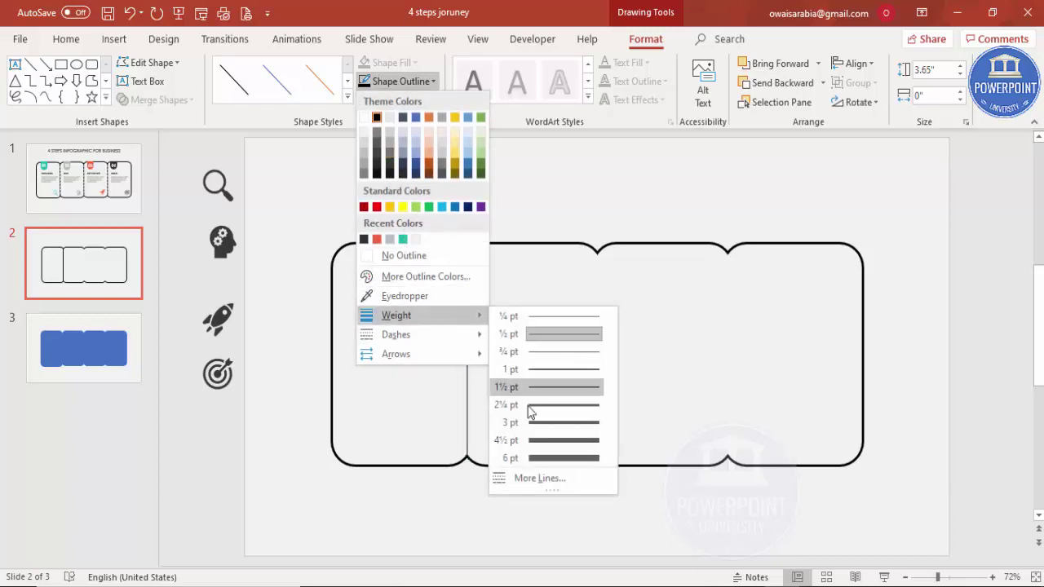
{"action": "left_click", "coordinate": [552, 417]}
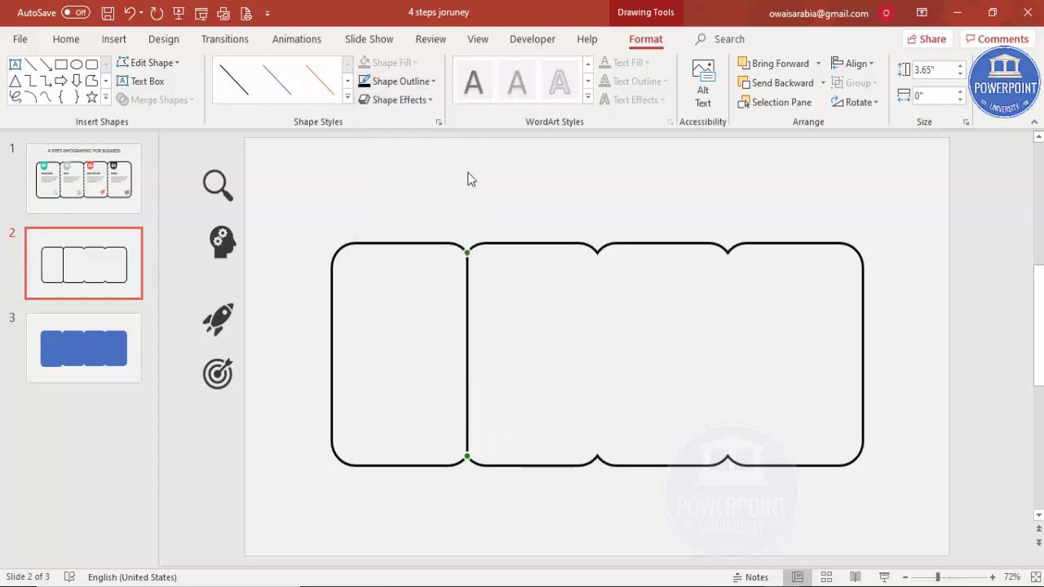
{"action": "left_click", "coordinate": [413, 82]}
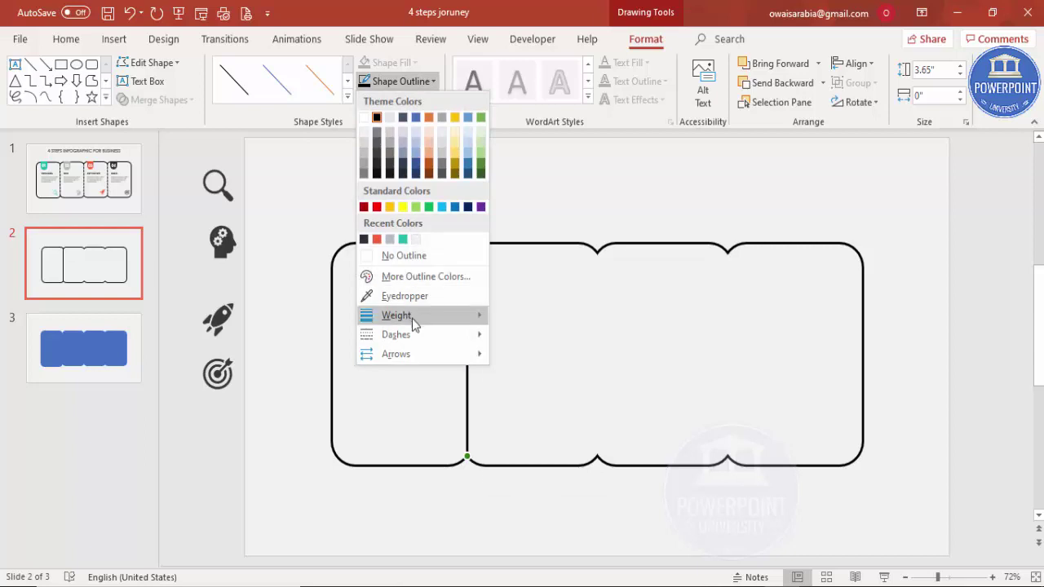
{"action": "mouse_move", "coordinate": [419, 336]}
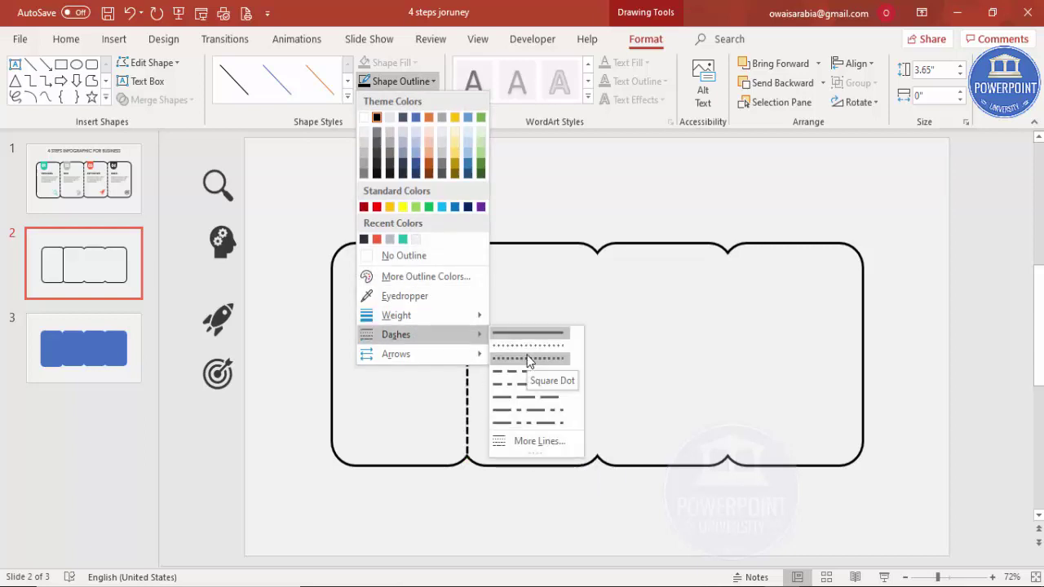
{"action": "left_click", "coordinate": [526, 358]}
{"action": "left_click", "coordinate": [422, 211]}
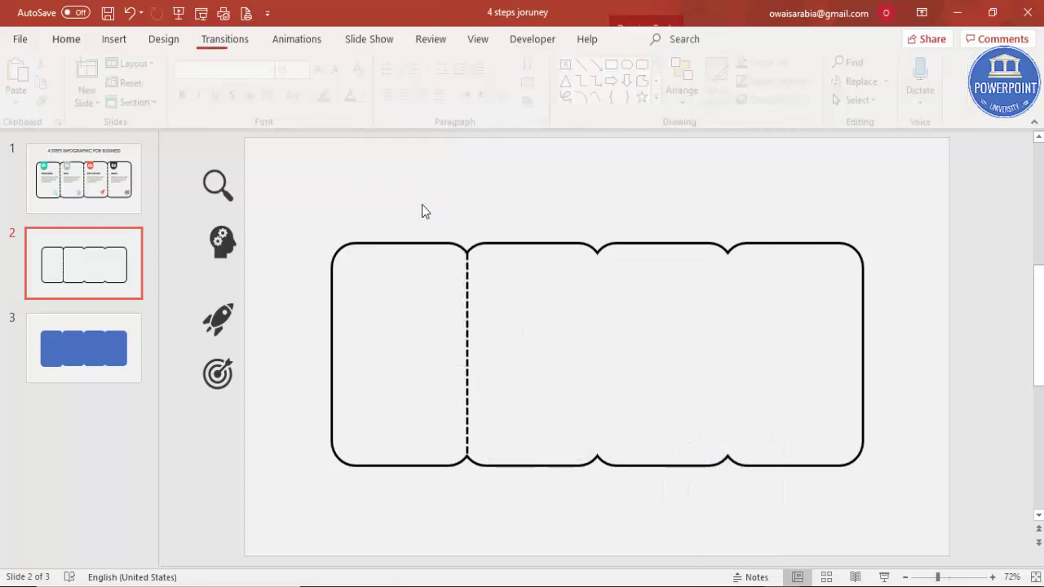
{"action": "left_click", "coordinate": [466, 333]}
Duplicate the dashed divider and stretch the copy between the second notches
{"action": "key", "text": "ctrl+d"}
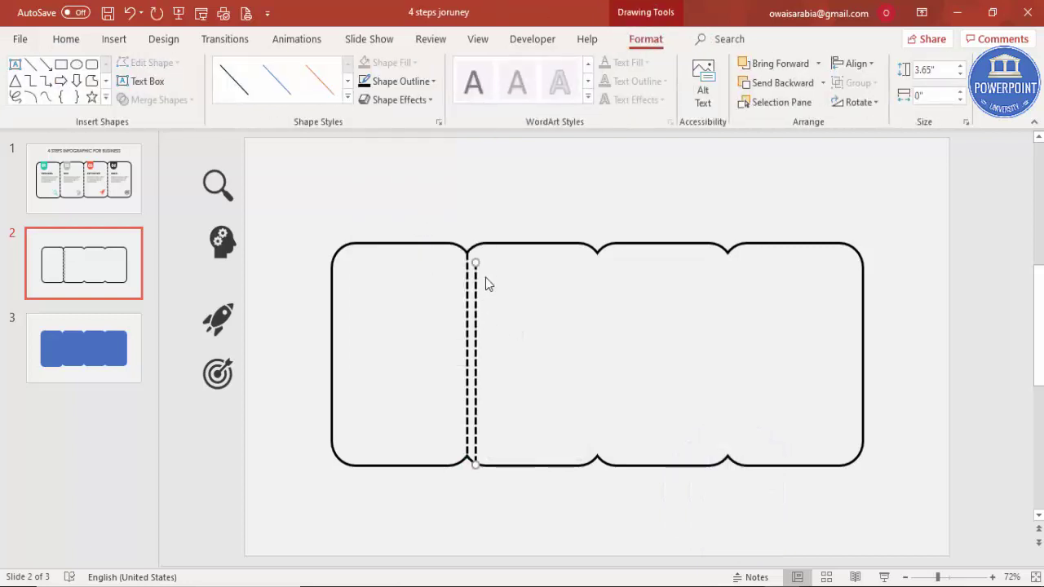
{"action": "left_click_drag", "start_coordinate": [475, 264], "coordinate": [596, 259]}
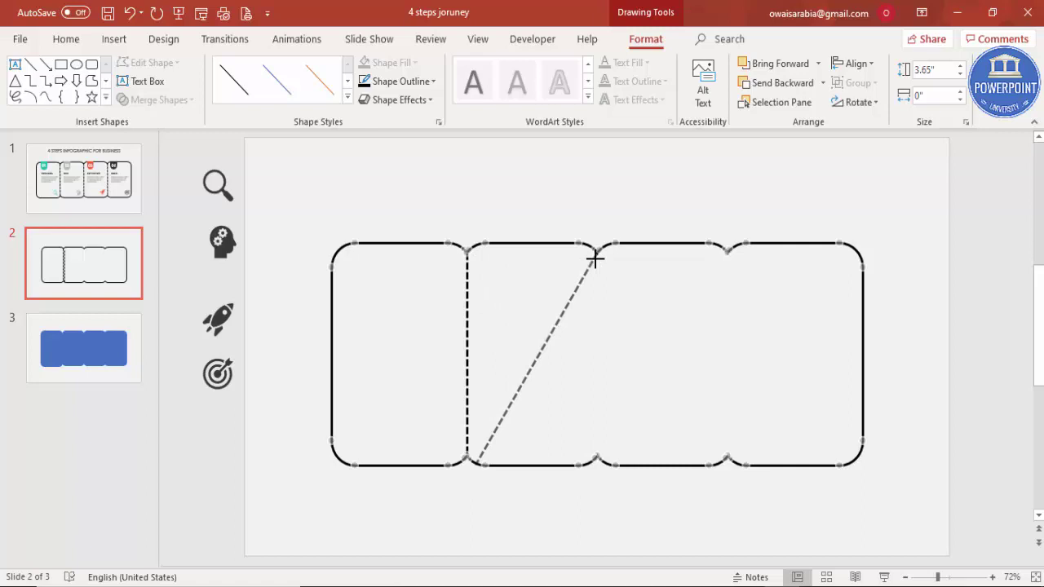
{"action": "left_click_drag", "start_coordinate": [478, 461], "coordinate": [597, 453]}
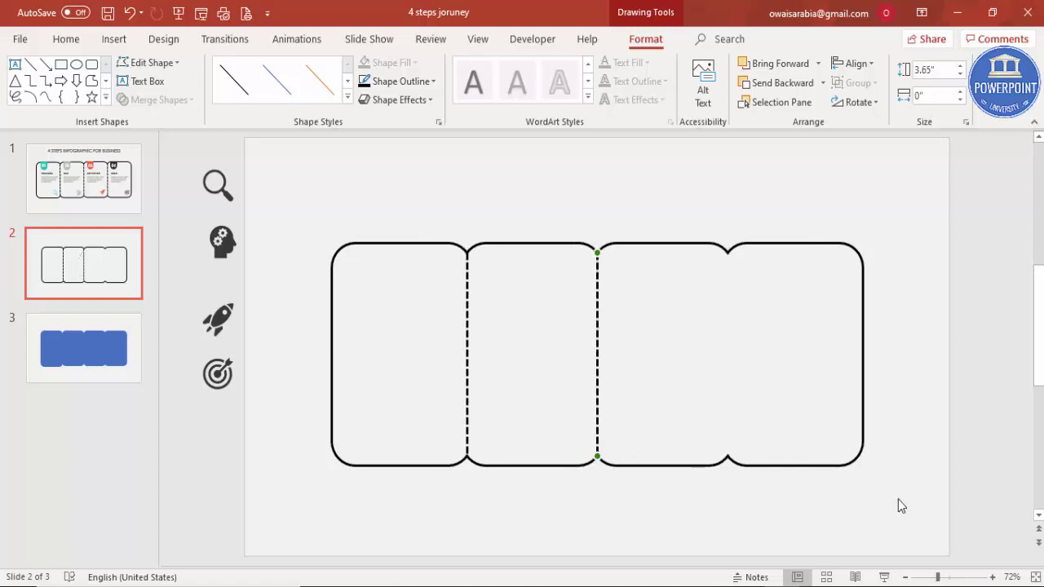
{"action": "left_click", "coordinate": [964, 577]}
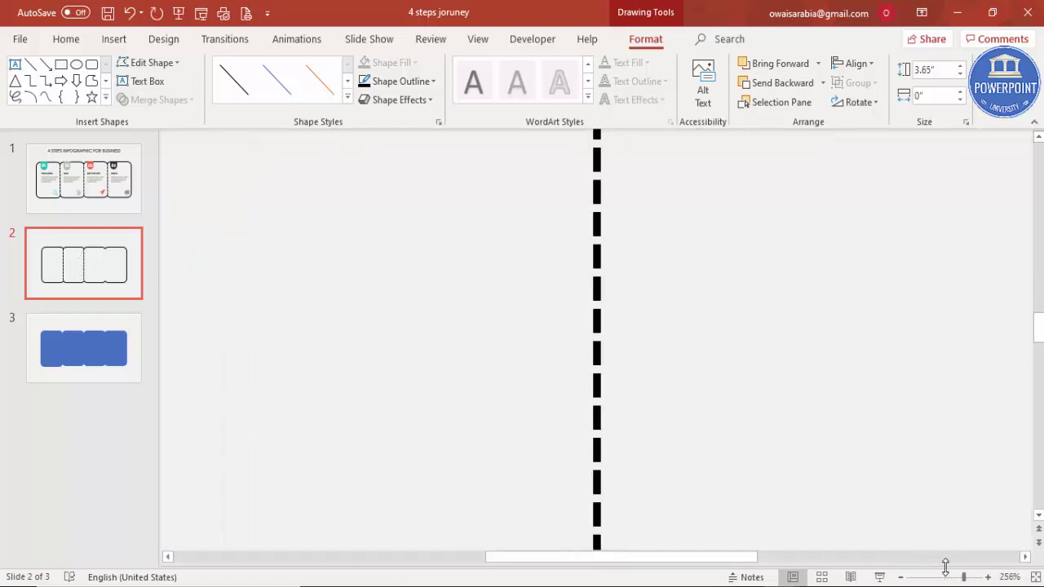
{"action": "left_click", "coordinate": [949, 576]}
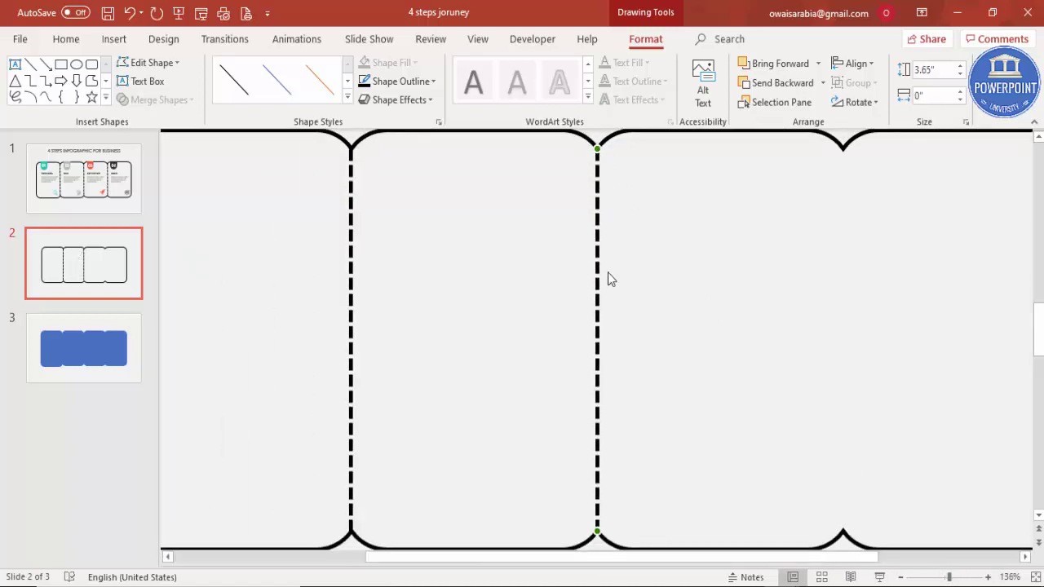
Add a third divider at the third notch and fit the slide to the window
{"action": "key", "text": "ctrl+d"}
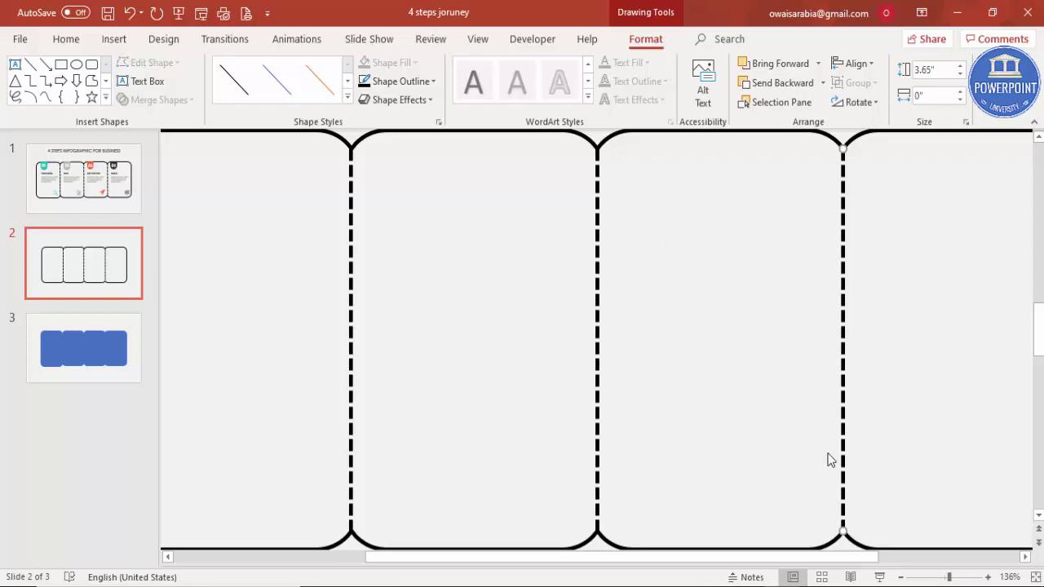
{"action": "left_click_drag", "start_coordinate": [858, 563], "coordinate": [1003, 559]}
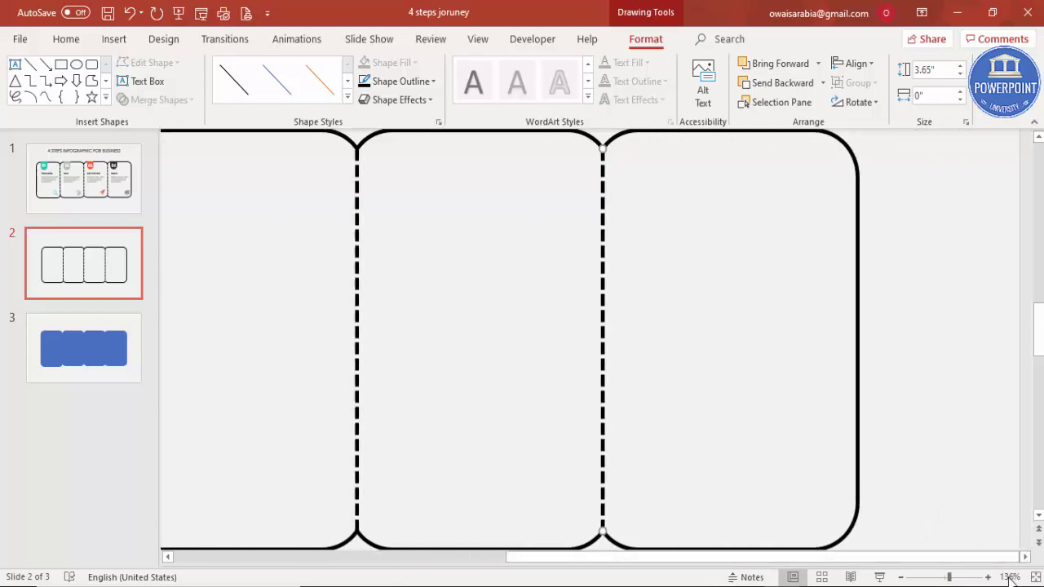
{"action": "left_click", "coordinate": [1036, 577]}
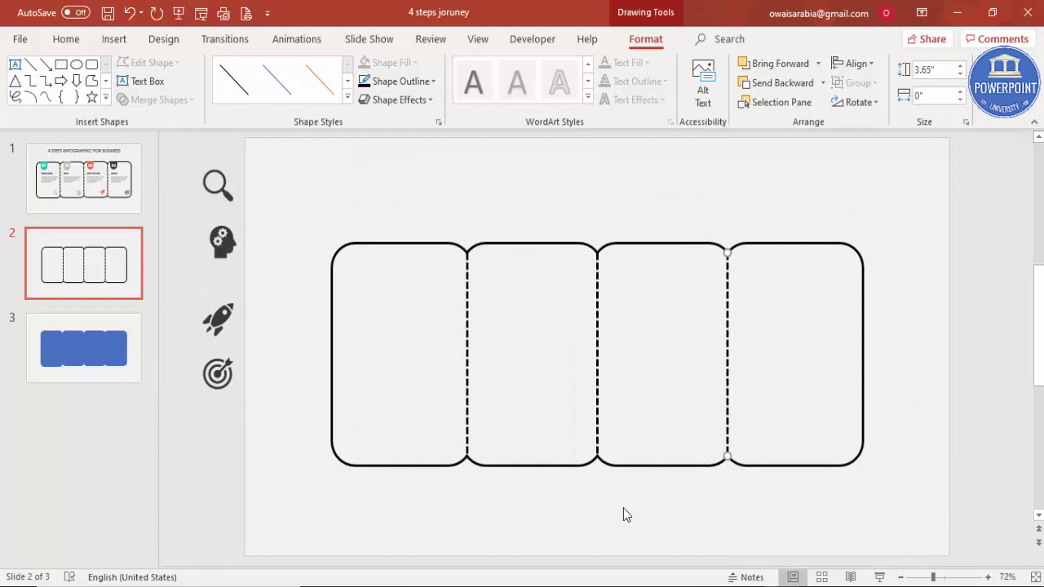
{"action": "left_click", "coordinate": [416, 365]}
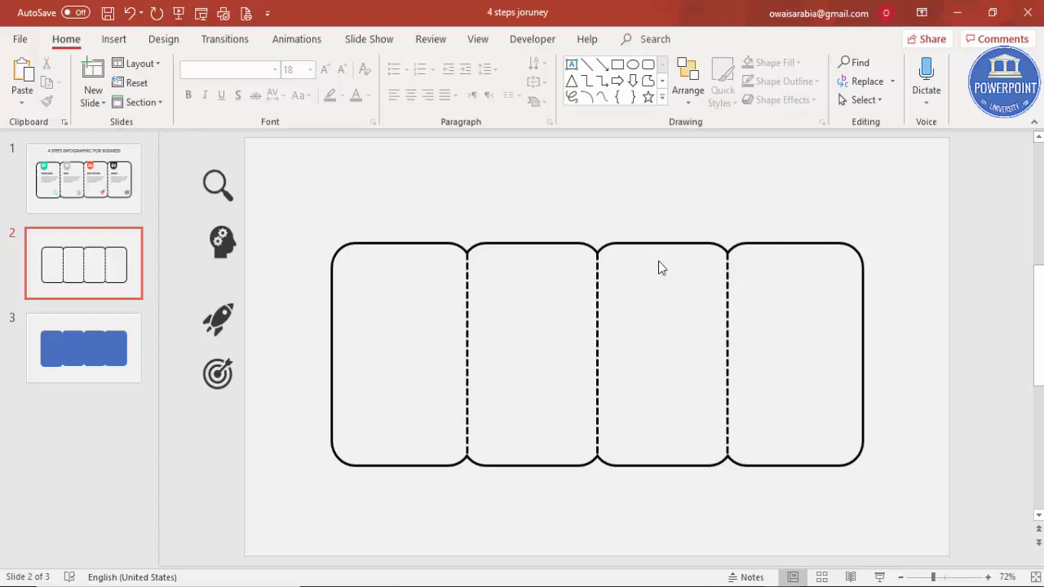
Draw a small top-corners-rounded rectangle tab above the first panel
{"action": "left_click", "coordinate": [114, 39]}
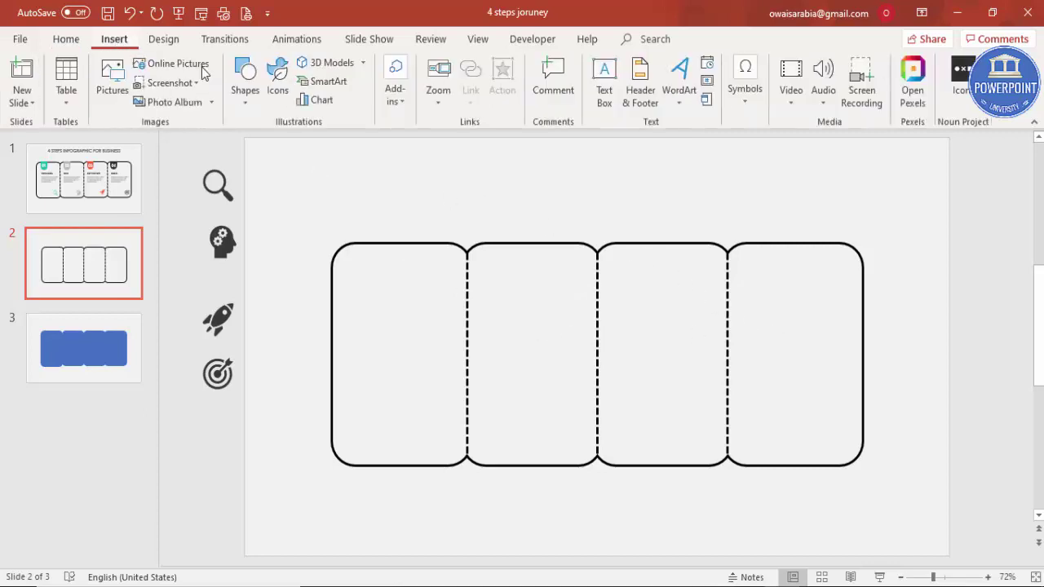
{"action": "left_click", "coordinate": [244, 89]}
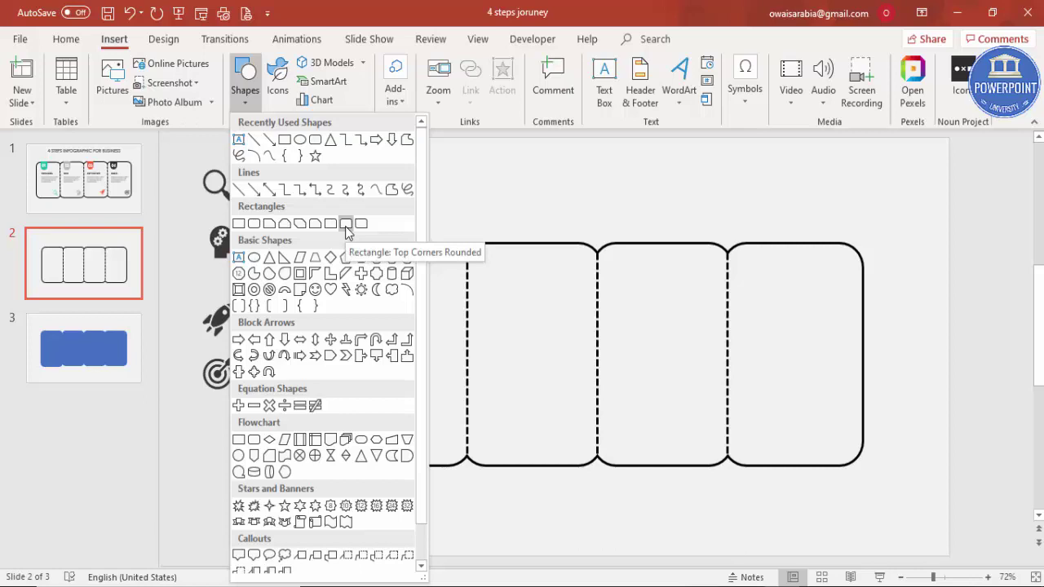
{"action": "left_click", "coordinate": [346, 225]}
{"action": "left_click_drag", "start_coordinate": [376, 187], "coordinate": [415, 234]}
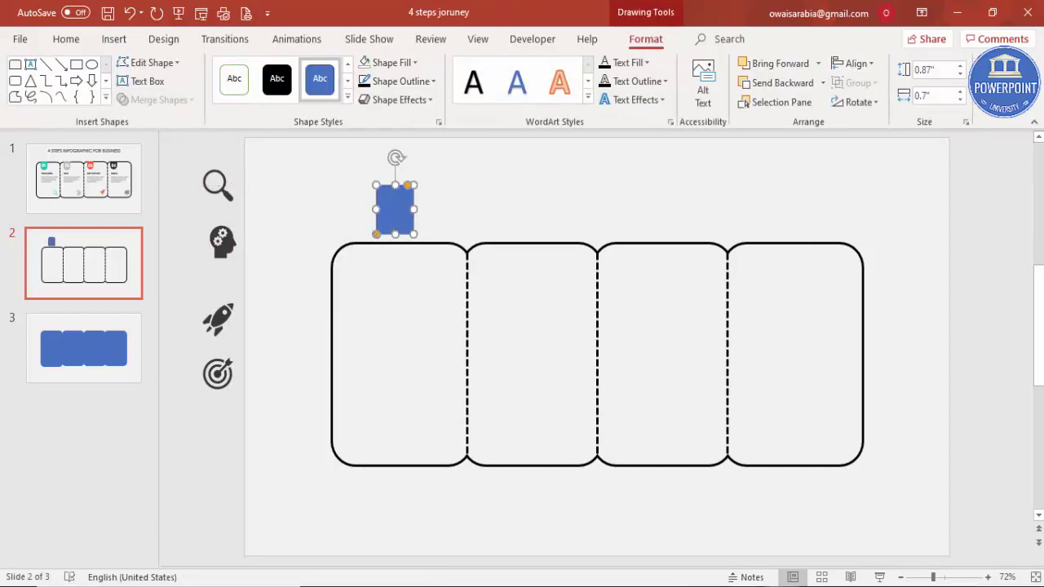
Reshape the tab to a rounded bottom with square top corners
{"action": "left_click", "coordinate": [947, 582]}
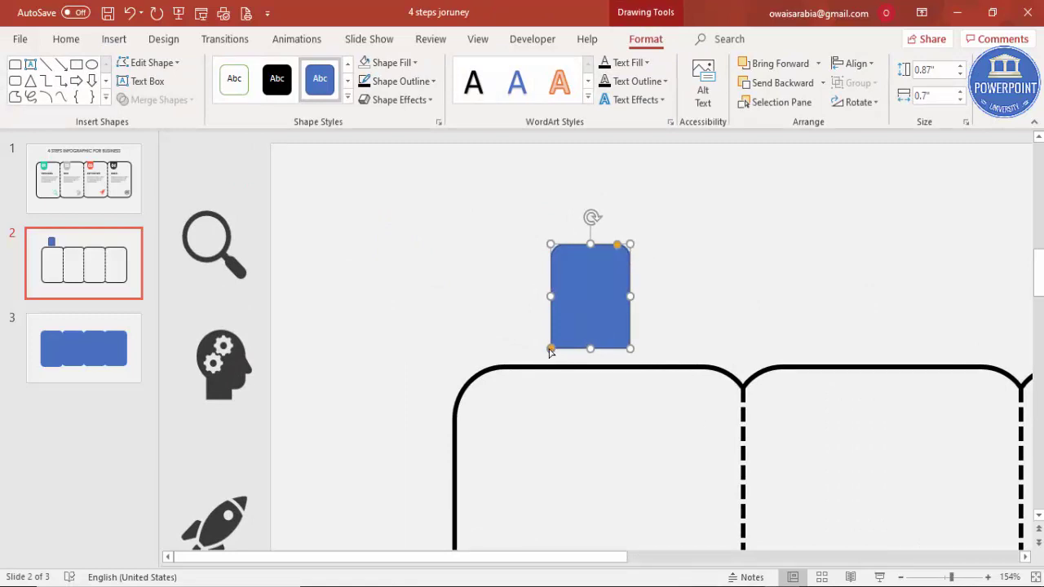
{"action": "left_click_drag", "start_coordinate": [551, 351], "coordinate": [599, 353]}
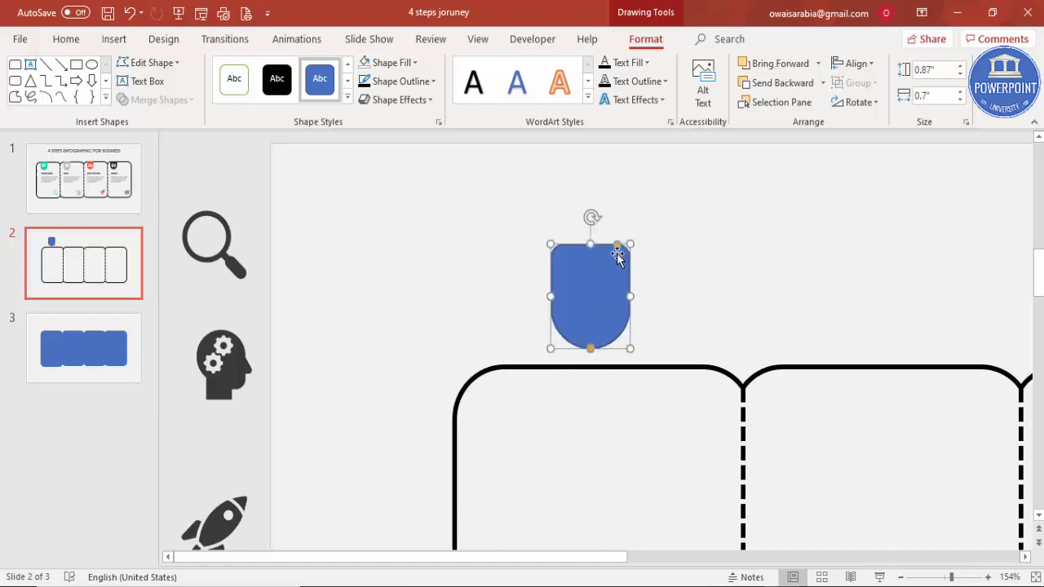
{"action": "left_click_drag", "start_coordinate": [621, 251], "coordinate": [654, 252]}
{"action": "left_click", "coordinate": [1026, 577]}
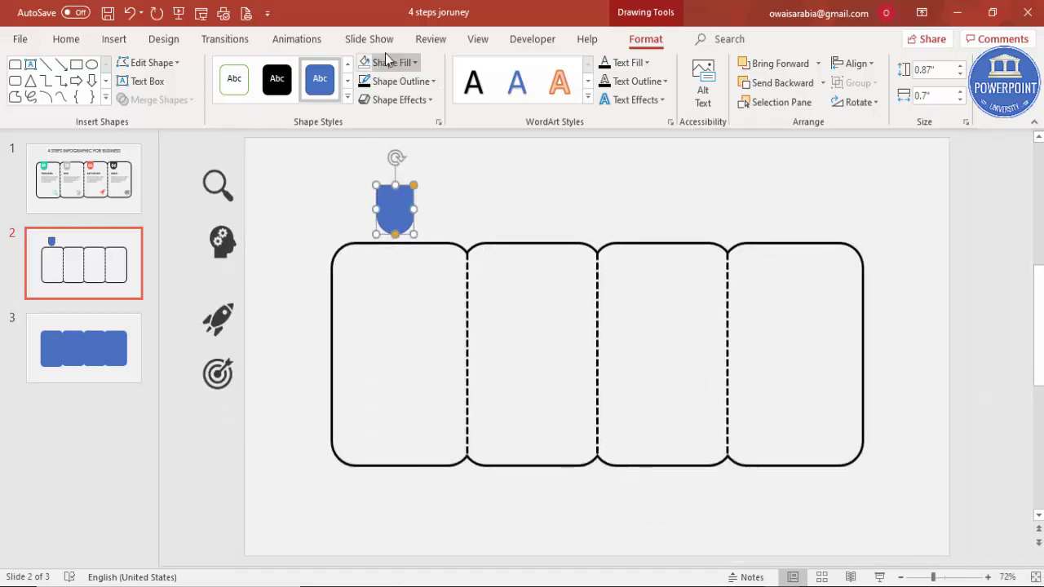
Make the tab teal with no outline and move it onto the first panel's top edge
{"action": "left_click", "coordinate": [424, 82]}
{"action": "left_click", "coordinate": [404, 256]}
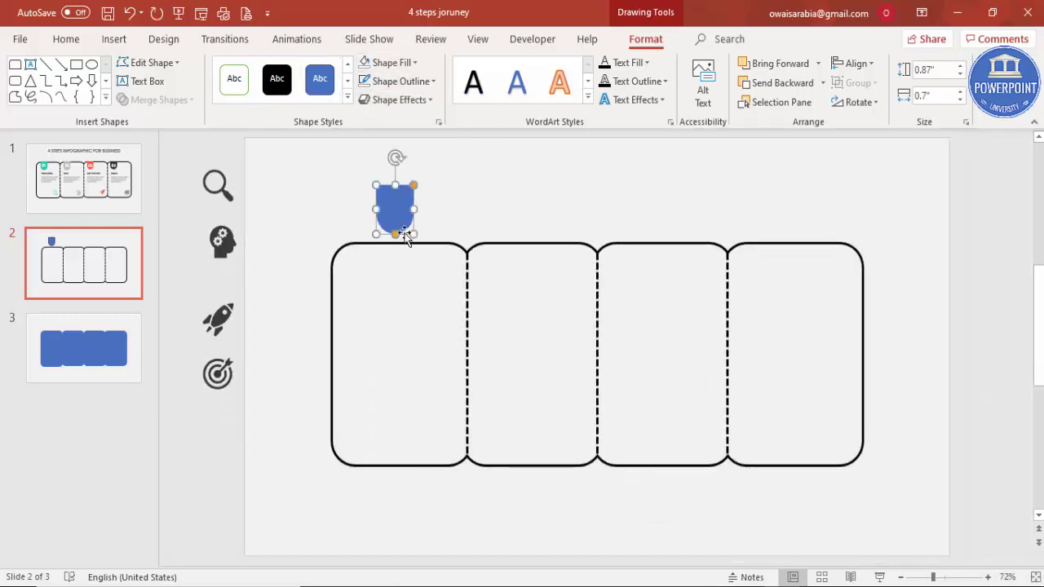
{"action": "left_click", "coordinate": [400, 62]}
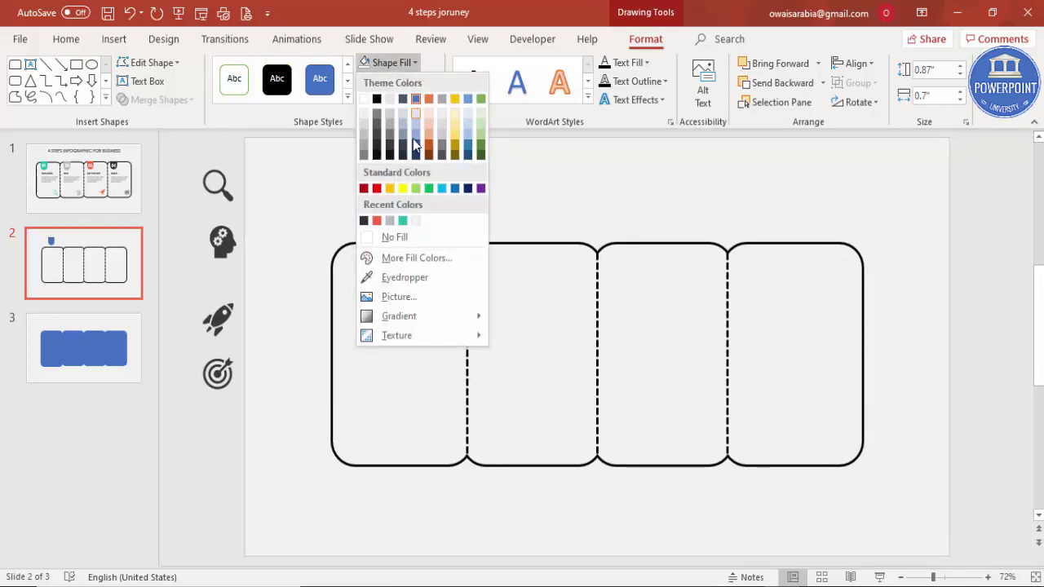
{"action": "left_click", "coordinate": [402, 220]}
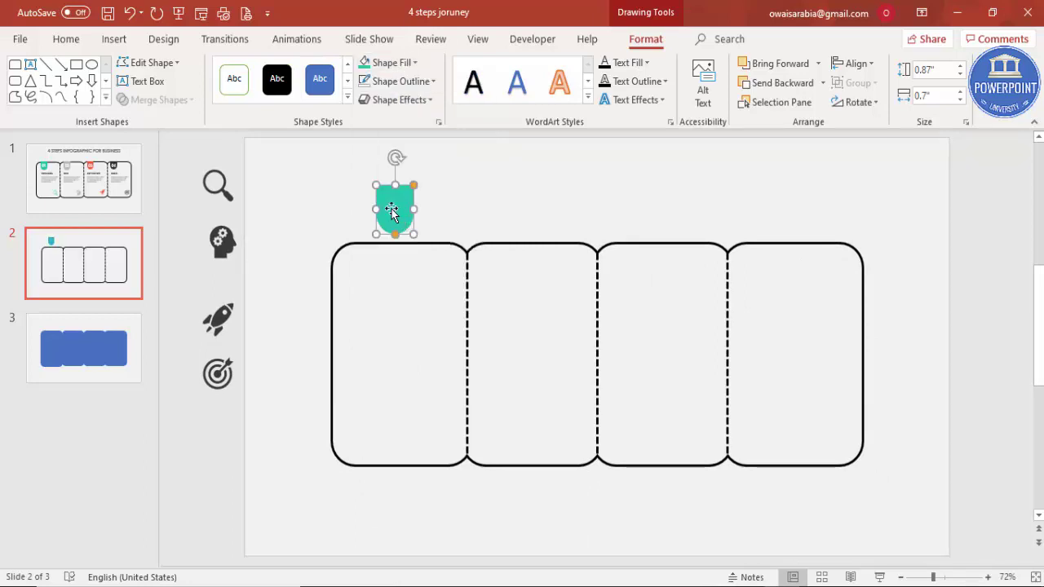
{"action": "left_click_drag", "start_coordinate": [402, 218], "coordinate": [376, 267]}
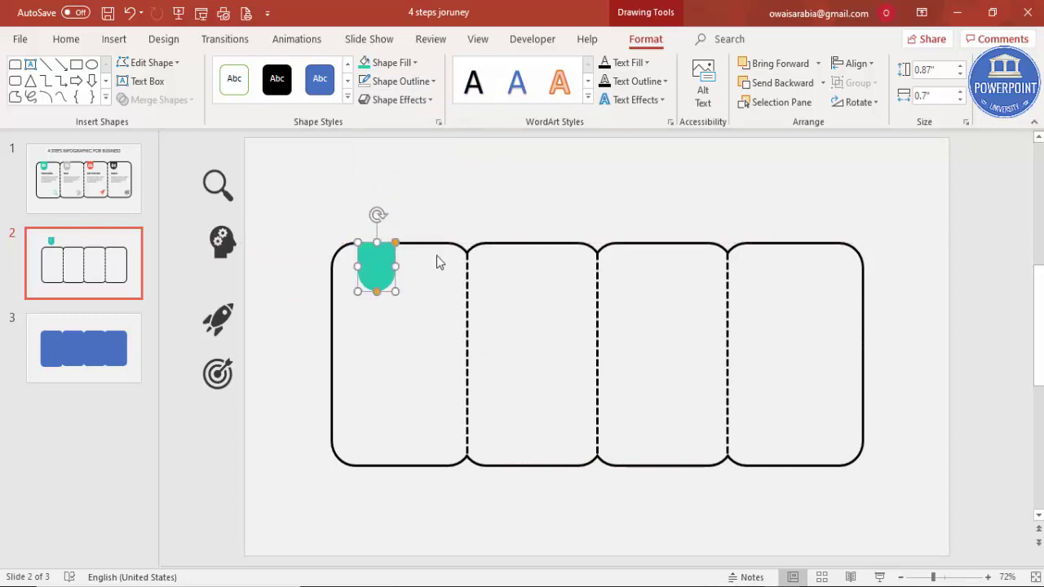
{"action": "left_click", "coordinate": [362, 190]}
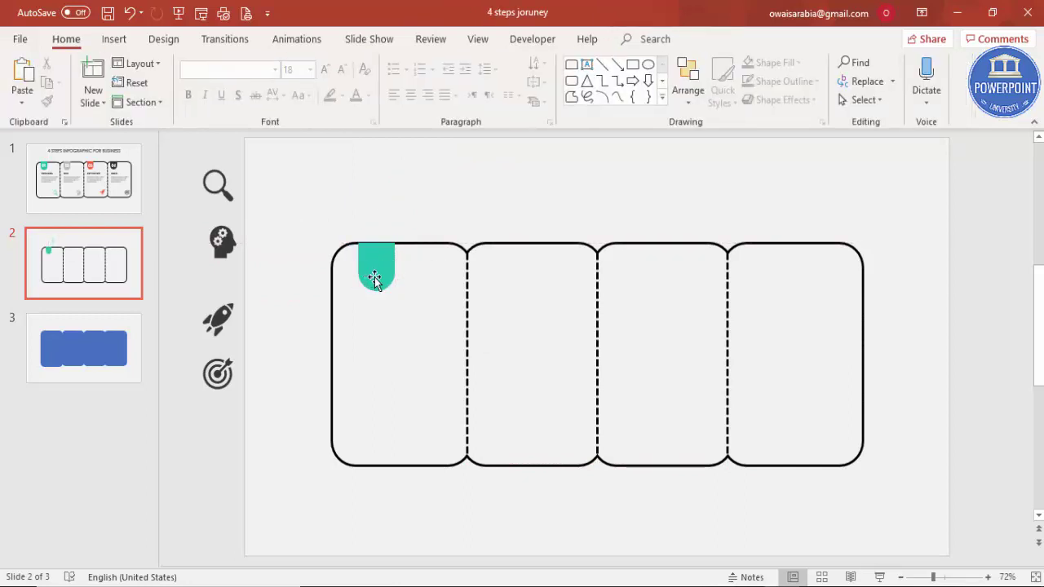
{"action": "left_click", "coordinate": [115, 40]}
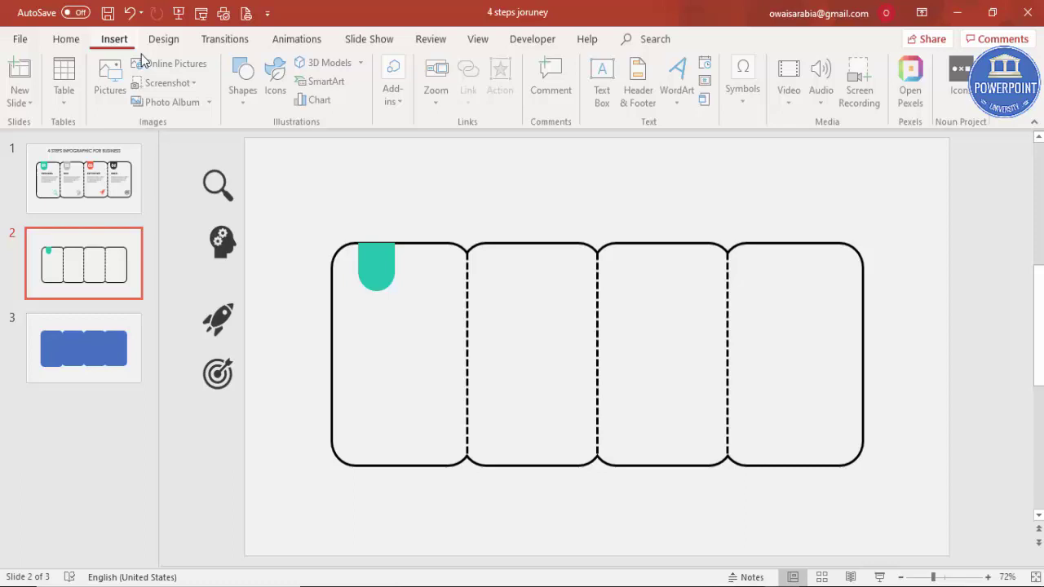
Add a '01' text box in bold white Century Gothic 32 on the teal tab
{"action": "left_click", "coordinate": [604, 83]}
{"action": "left_click", "coordinate": [412, 209]}
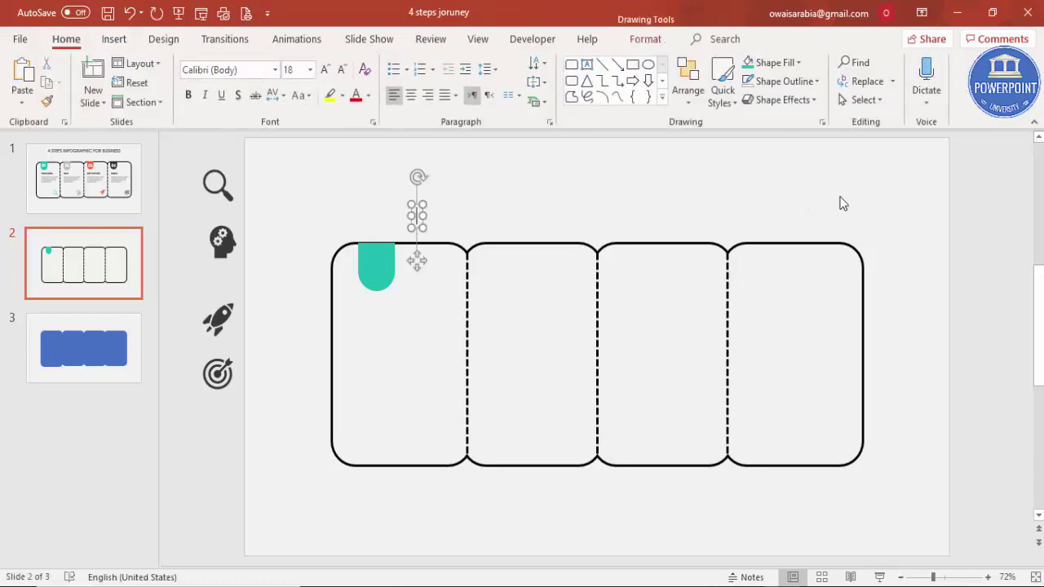
{"action": "type", "text": "01"}
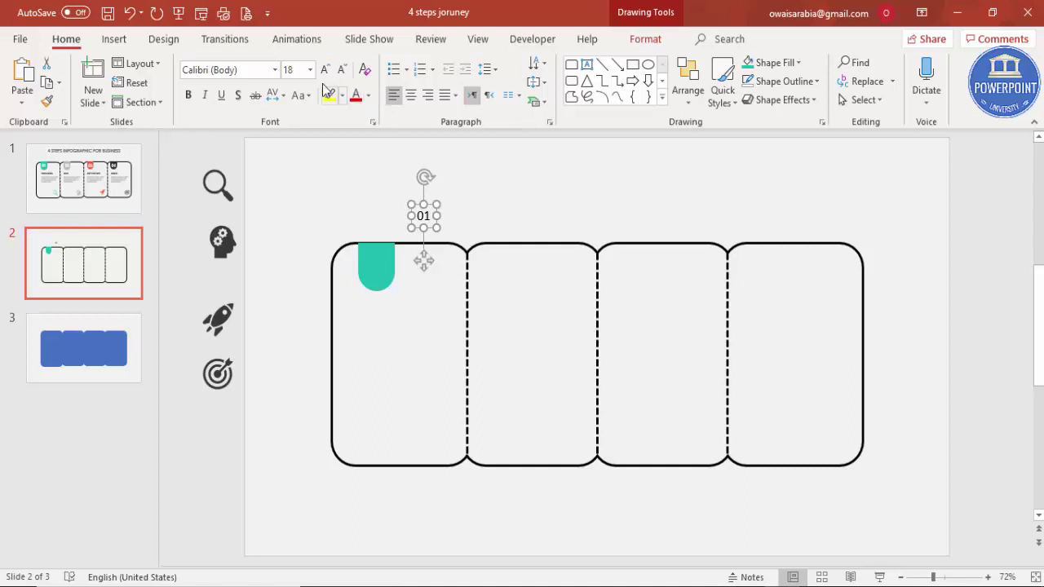
{"action": "left_click", "coordinate": [238, 70]}
{"action": "type", "text": "Century Gothic"}
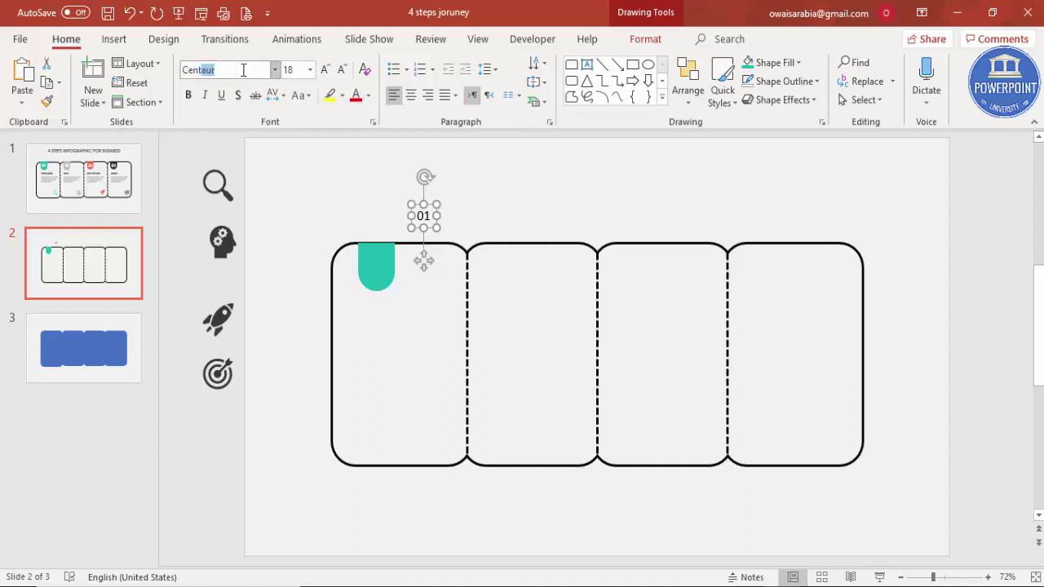
{"action": "left_click", "coordinate": [187, 95]}
{"action": "left_click", "coordinate": [324, 71]}
{"action": "left_click", "coordinate": [324, 70]}
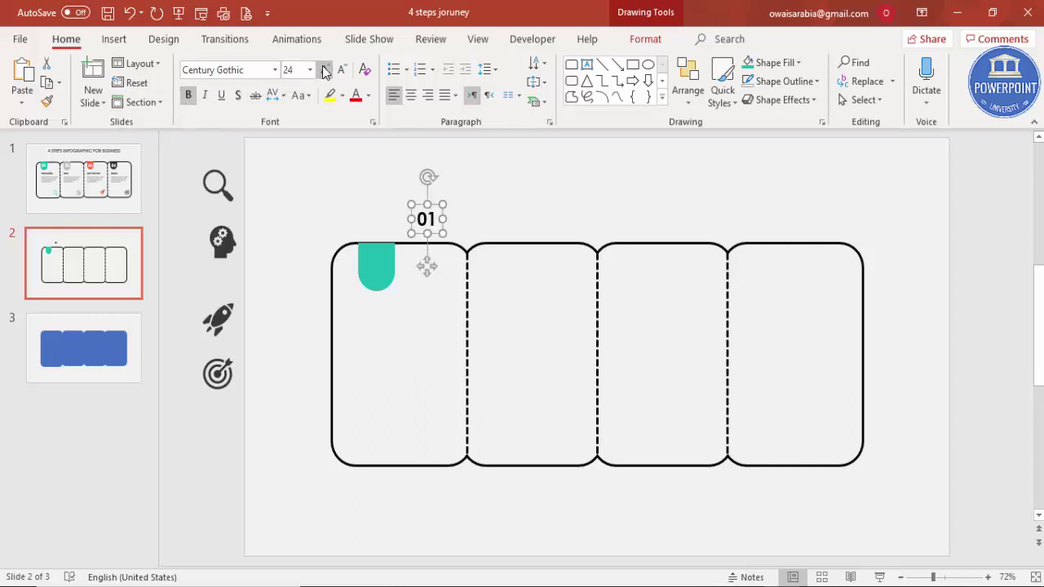
{"action": "left_click", "coordinate": [324, 70]}
{"action": "left_click", "coordinate": [329, 70]}
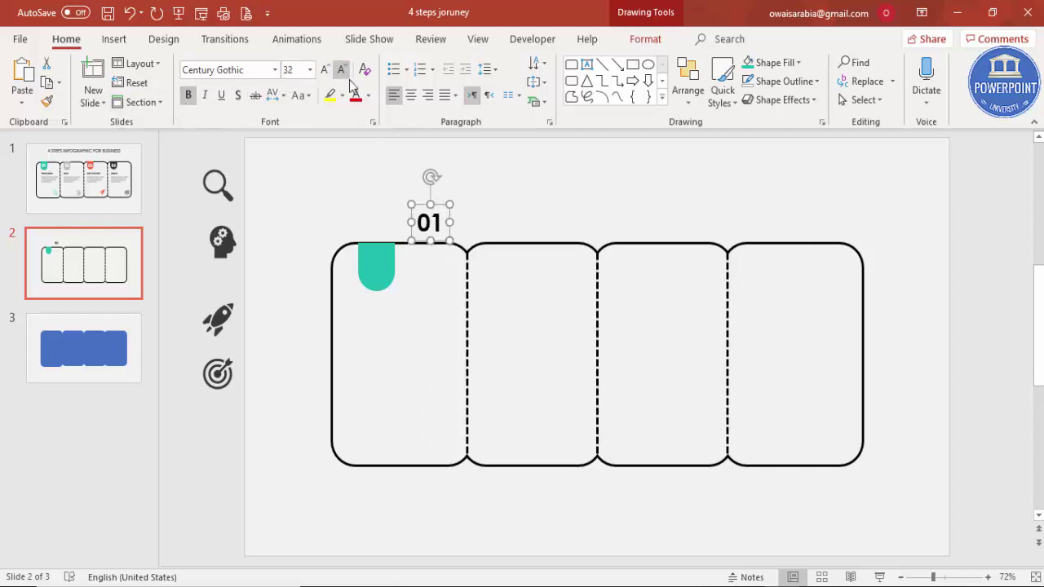
{"action": "left_click_drag", "start_coordinate": [441, 205], "coordinate": [387, 243]}
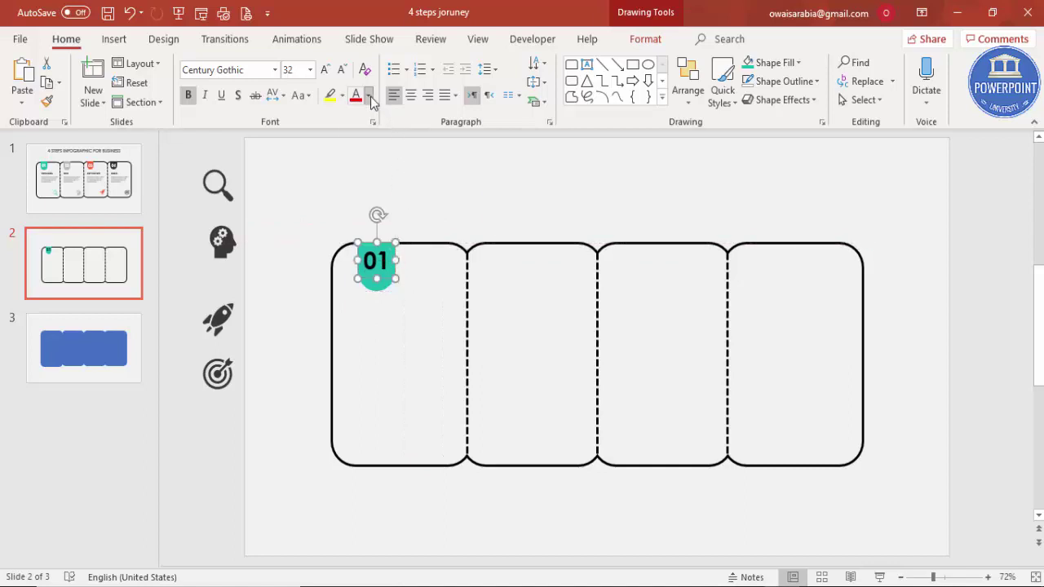
{"action": "left_click", "coordinate": [368, 95]}
{"action": "left_click", "coordinate": [359, 132]}
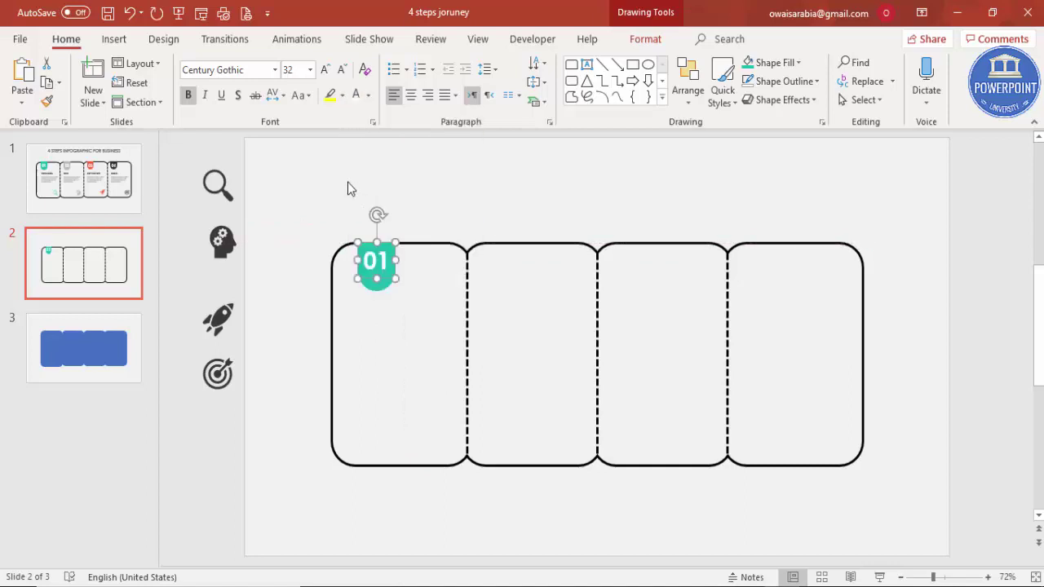
{"action": "left_click", "coordinate": [348, 188]}
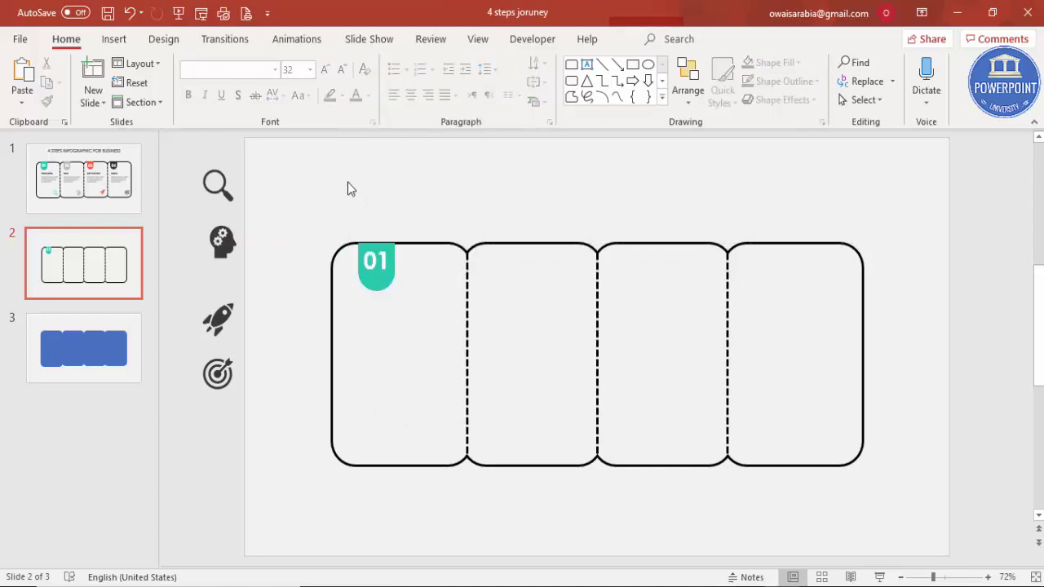
Nudge the 01 text and tab down, group them into one badge, and copy it toward the second panel
{"action": "left_click", "coordinate": [949, 579]}
{"action": "left_click", "coordinate": [361, 558]}
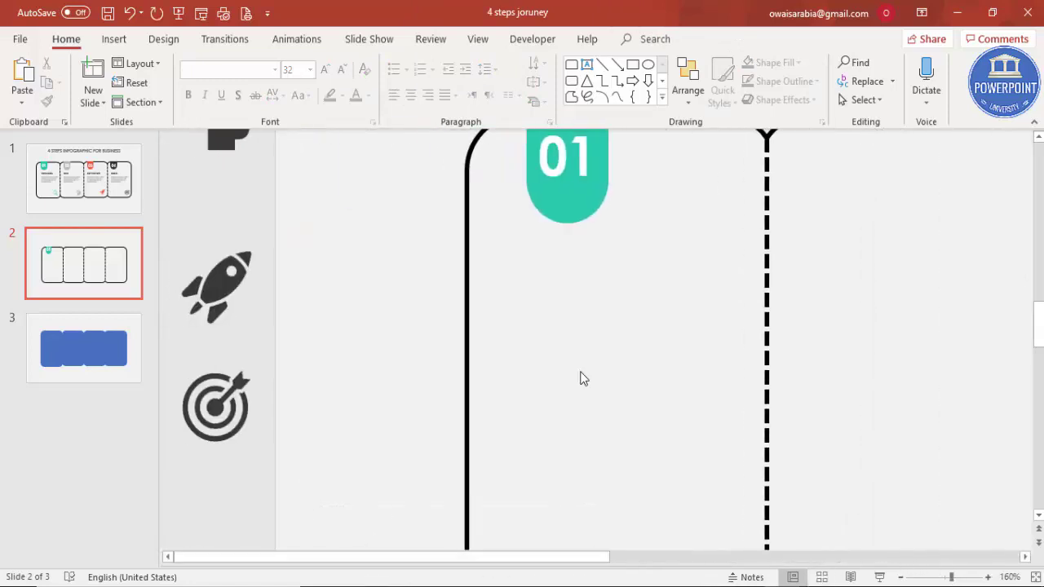
{"action": "scroll", "coordinate": [584, 379], "scroll_direction": "up", "scroll_amount": 3}
{"action": "left_click", "coordinate": [568, 245]}
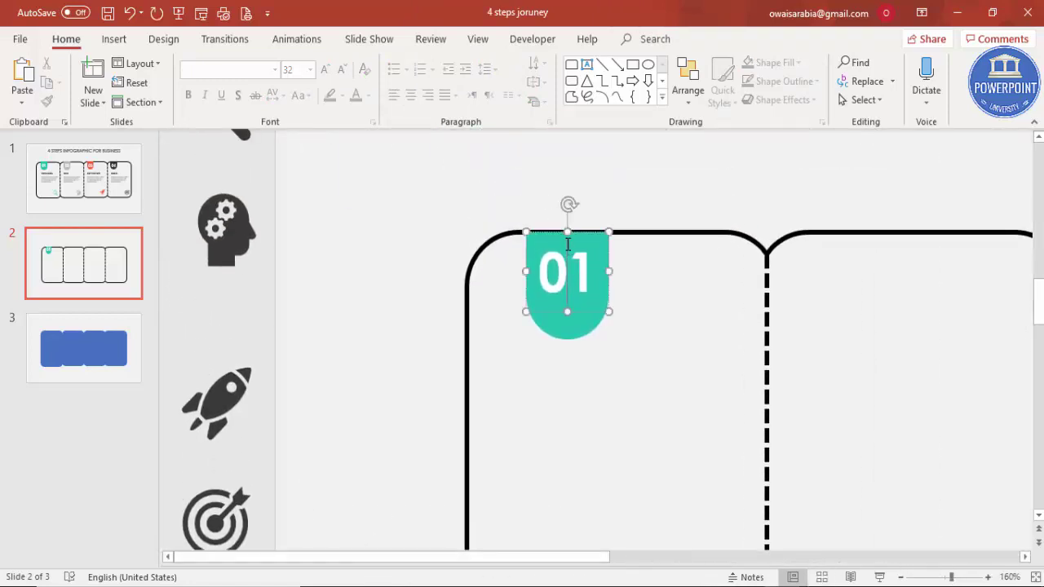
{"action": "left_click", "coordinate": [575, 322], "text": "shift"}
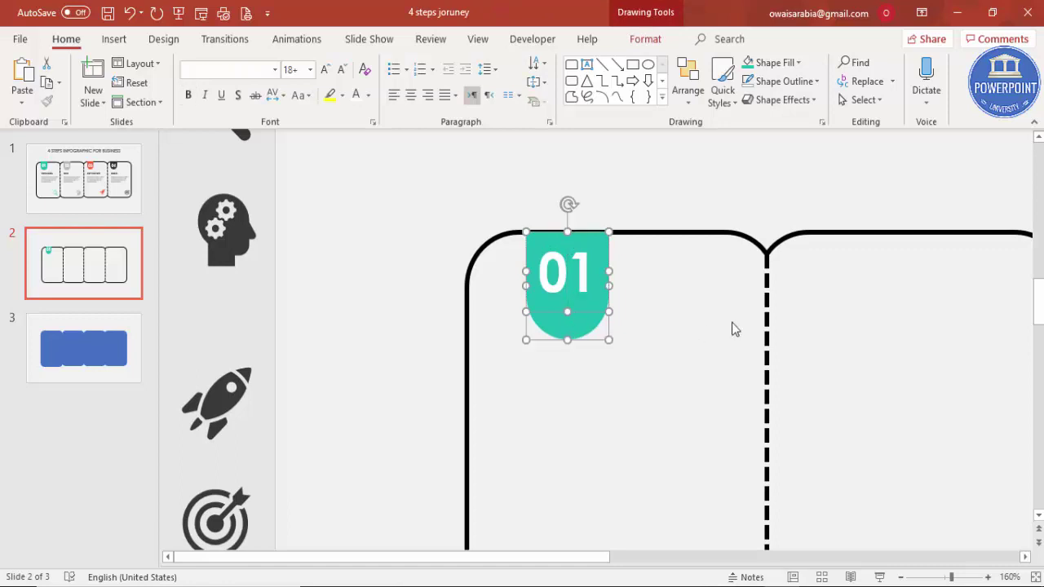
{"action": "key", "text": "ctrl+Down"}
{"action": "key", "text": "ctrl+Down"}
{"action": "key", "text": "ctrl+Down"}
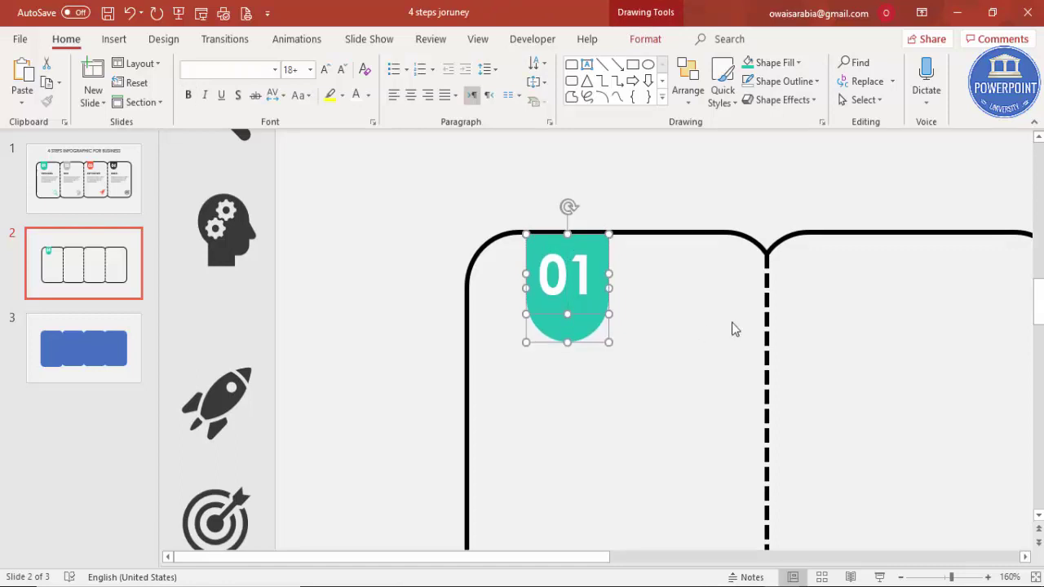
{"action": "left_click", "coordinate": [664, 189]}
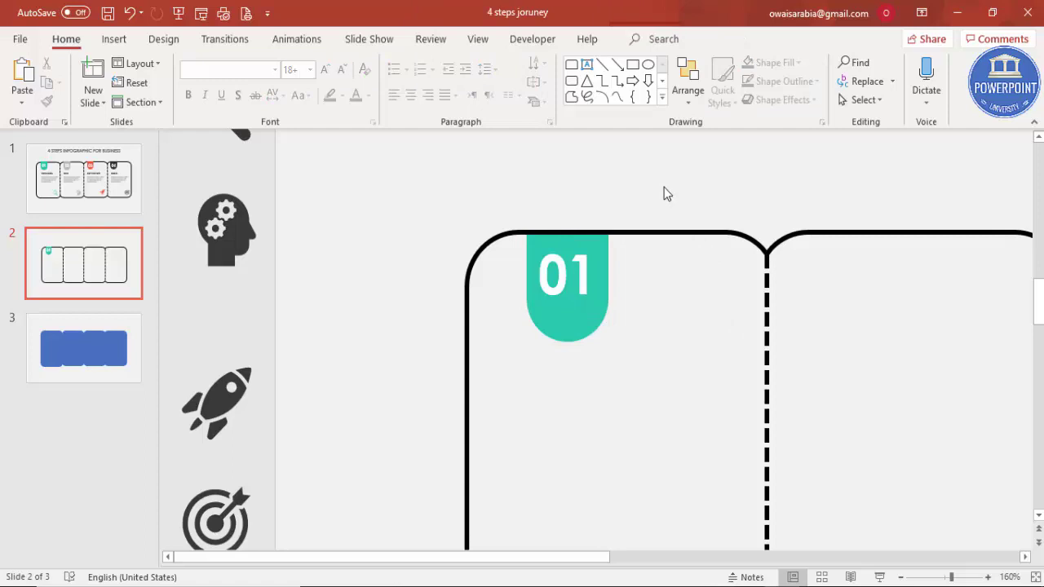
{"action": "left_click_drag", "start_coordinate": [496, 191], "coordinate": [664, 389]}
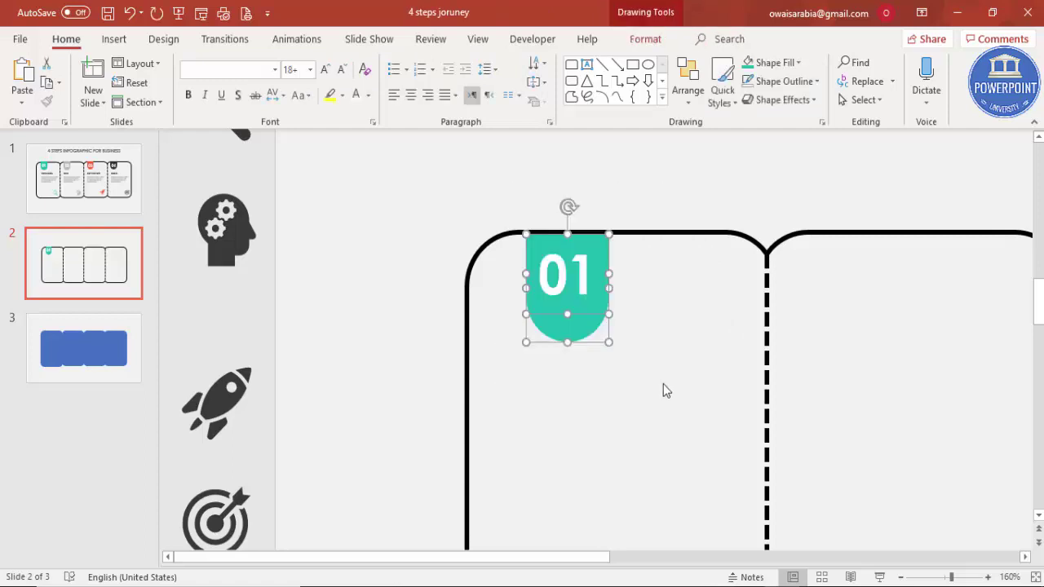
{"action": "key", "text": "ctrl+g"}
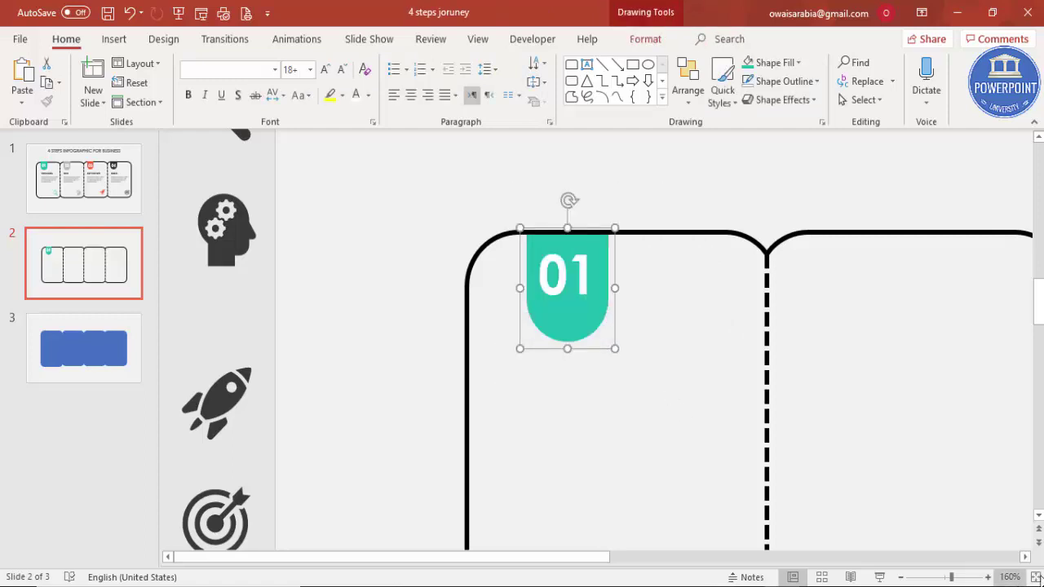
{"action": "left_click", "coordinate": [1035, 577]}
{"action": "left_click_drag", "start_coordinate": [400, 267], "coordinate": [517, 247]}
Duplicate the badge for the remaining panels and renumber them 02, 03 and 04
{"action": "key", "text": "ctrl+d"}
{"action": "key", "text": "ctrl+d"}
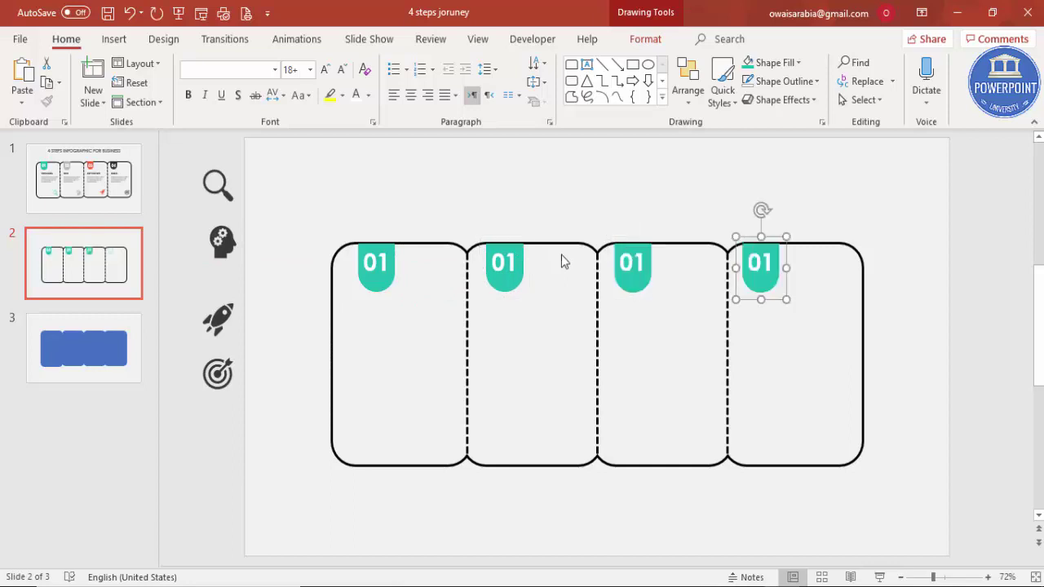
{"action": "left_click", "coordinate": [503, 263]}
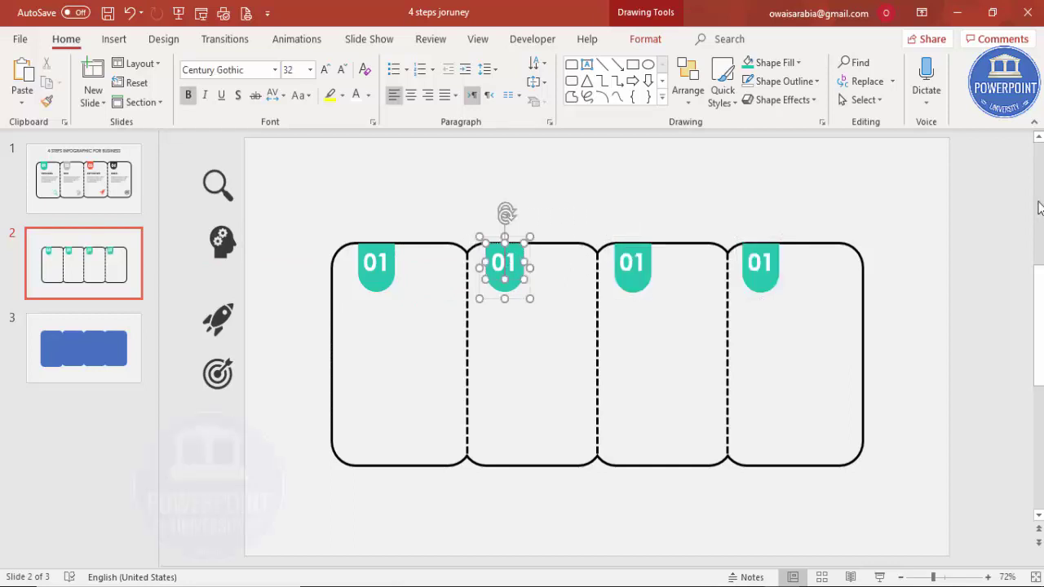
{"action": "type", "text": "2"}
{"action": "left_click", "coordinate": [635, 259]}
{"action": "key", "text": "BackSpace"}
{"action": "type", "text": "3"}
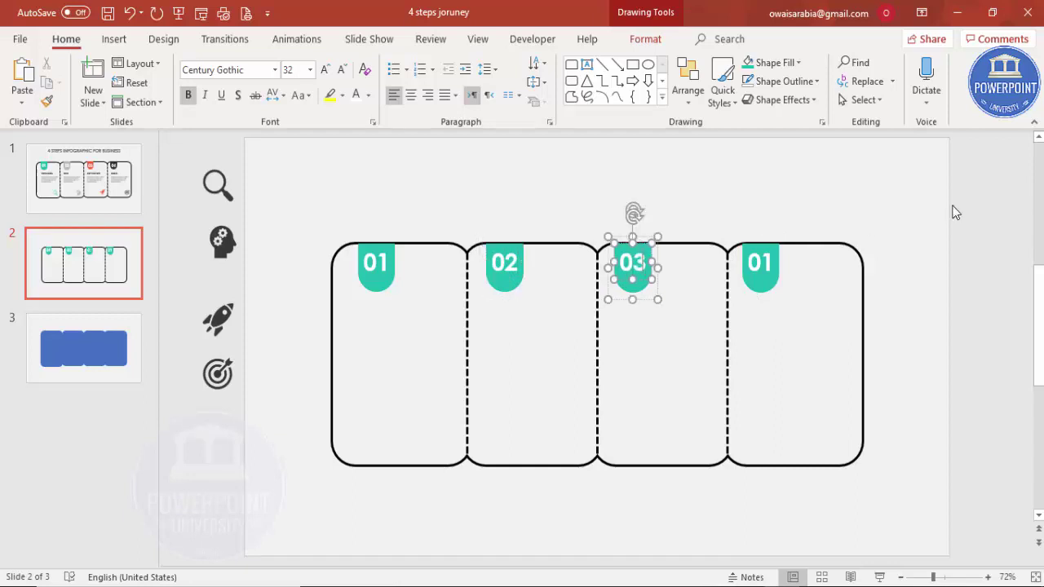
{"action": "left_click", "coordinate": [766, 261]}
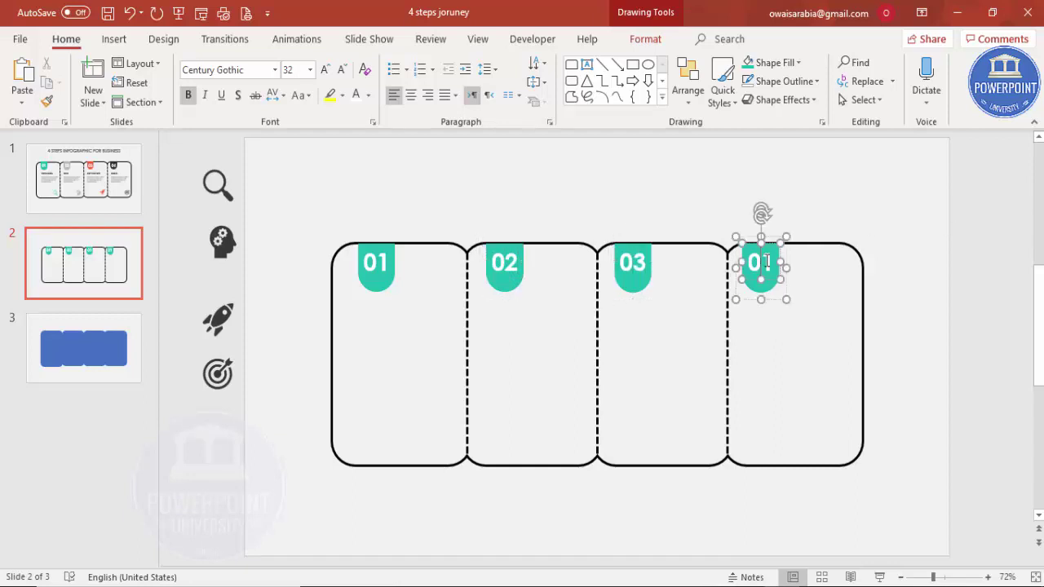
{"action": "key", "text": "BackSpace"}
Move the magnifier, head, rocket and target icons into the bottoms of panels 01–04
{"action": "type", "text": "4"}
{"action": "left_click", "coordinate": [604, 199]}
{"action": "left_click_drag", "start_coordinate": [218, 186], "coordinate": [443, 433]}
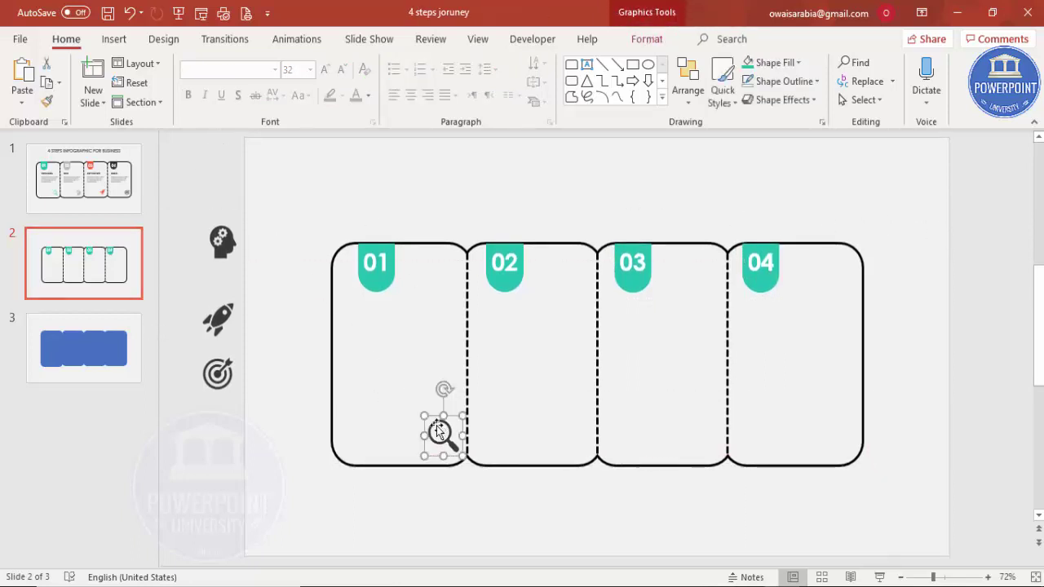
{"action": "left_click", "coordinate": [222, 243]}
{"action": "left_click_drag", "start_coordinate": [221, 243], "coordinate": [574, 440]}
{"action": "left_click_drag", "start_coordinate": [217, 312], "coordinate": [703, 443]}
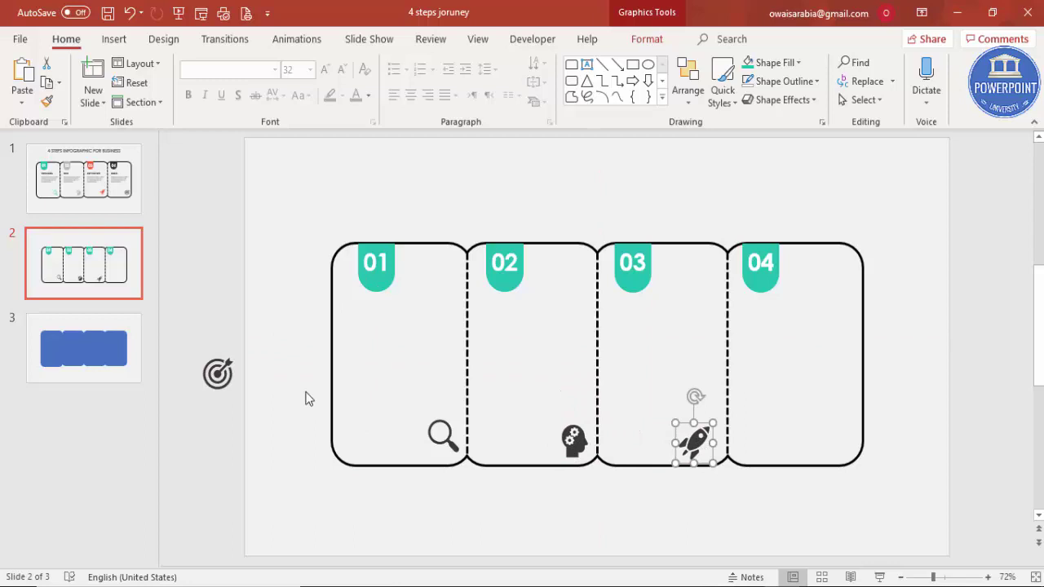
{"action": "left_click_drag", "start_coordinate": [217, 374], "coordinate": [830, 443]}
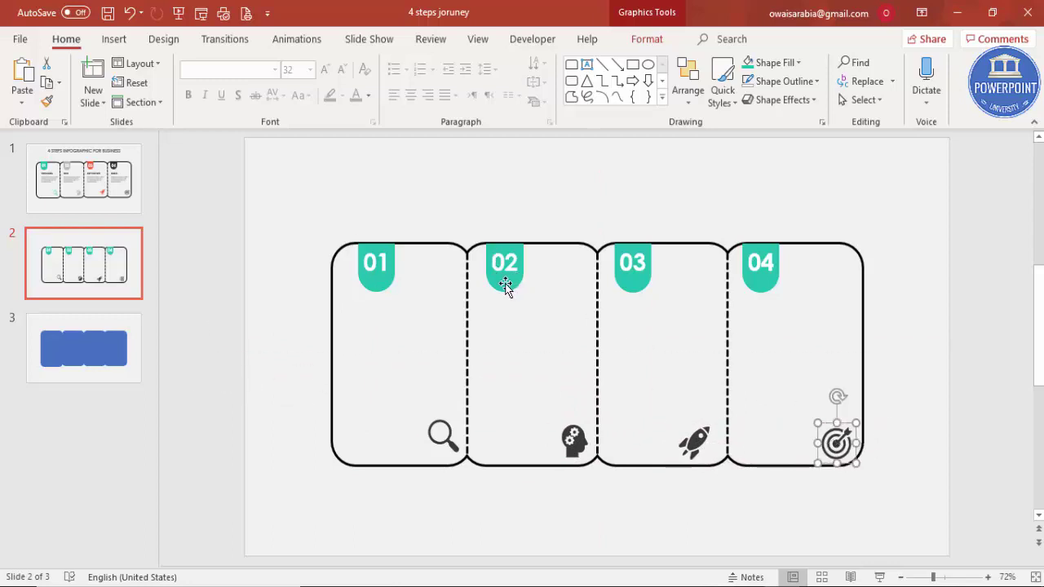
{"action": "left_click", "coordinate": [503, 285]}
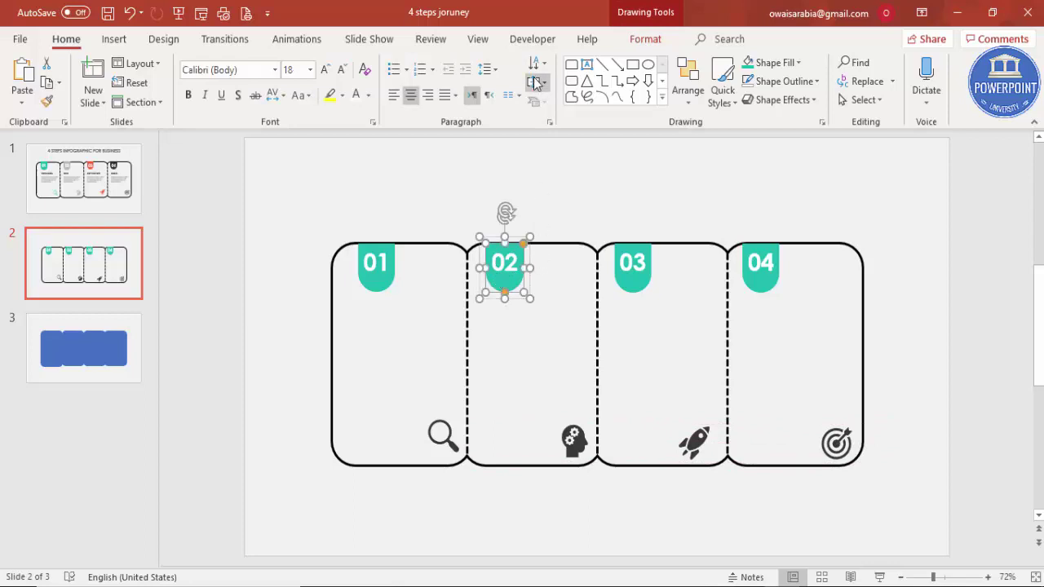
Fill tab 02 grey, tab 03 red and tab 04 dark using Shape Fill
{"action": "left_click", "coordinate": [649, 38]}
{"action": "left_click", "coordinate": [414, 63]}
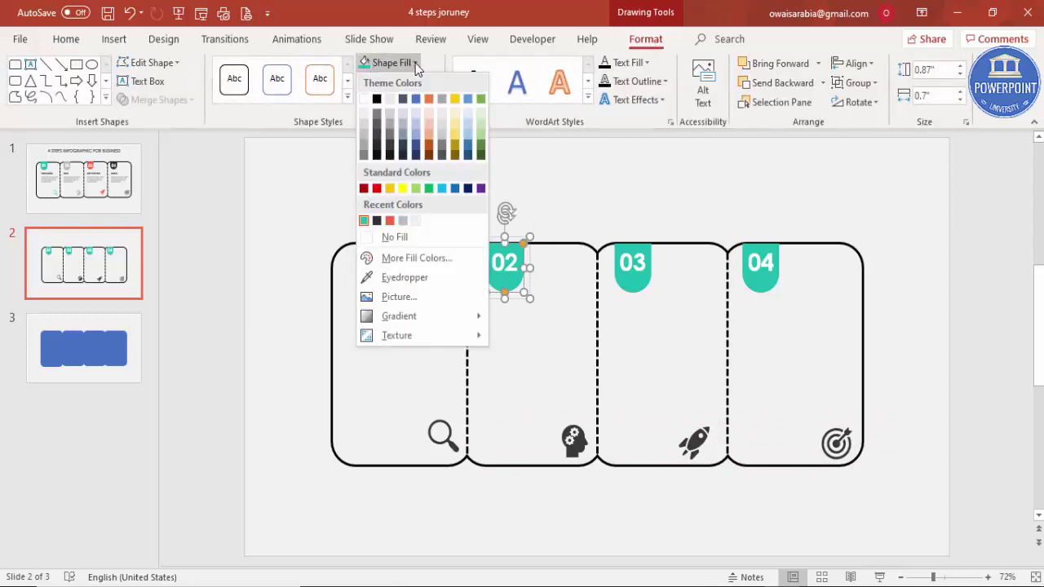
{"action": "left_click", "coordinate": [403, 218]}
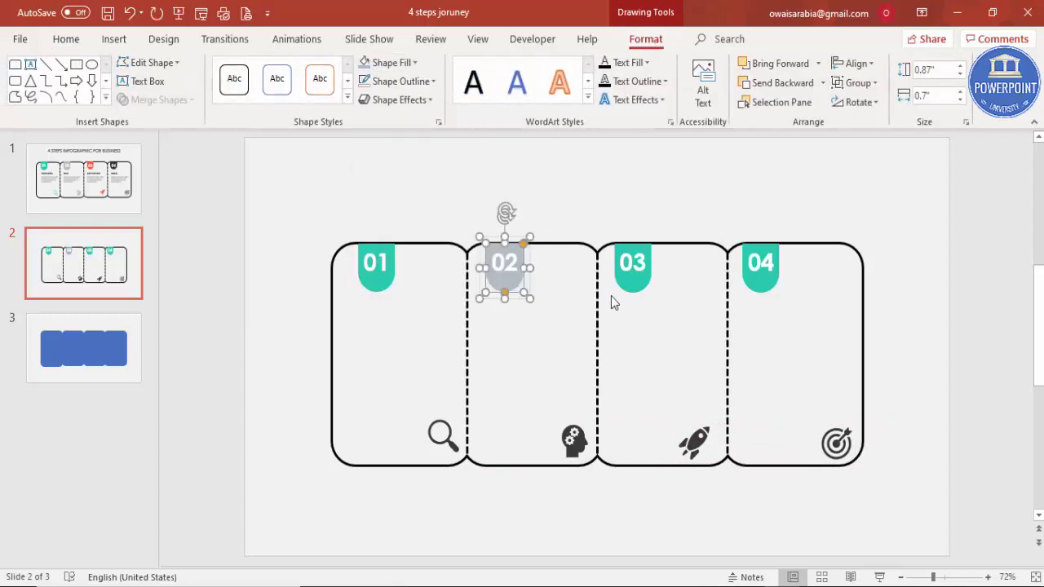
{"action": "left_click", "coordinate": [628, 281]}
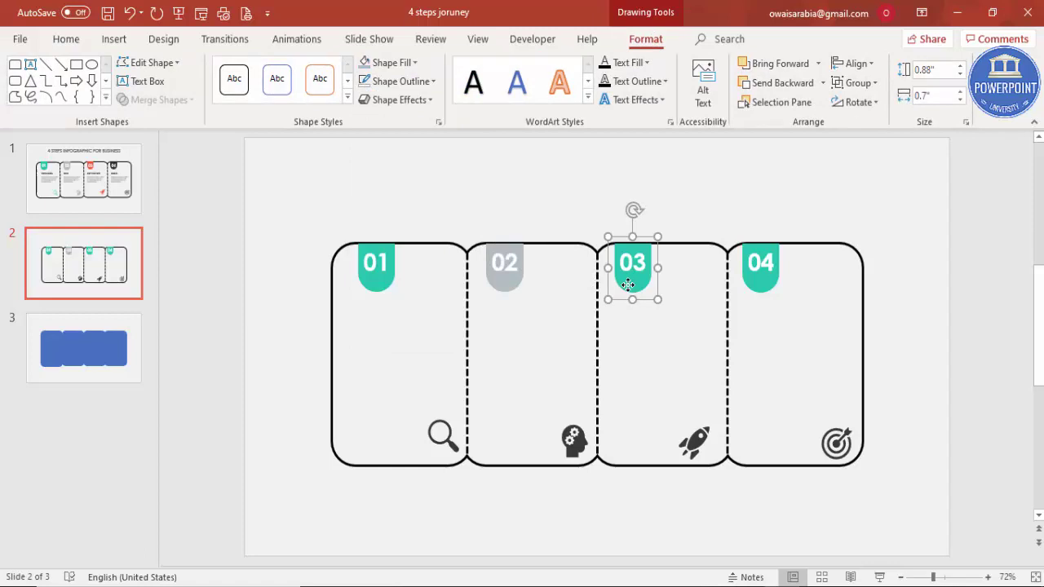
{"action": "left_click", "coordinate": [415, 65]}
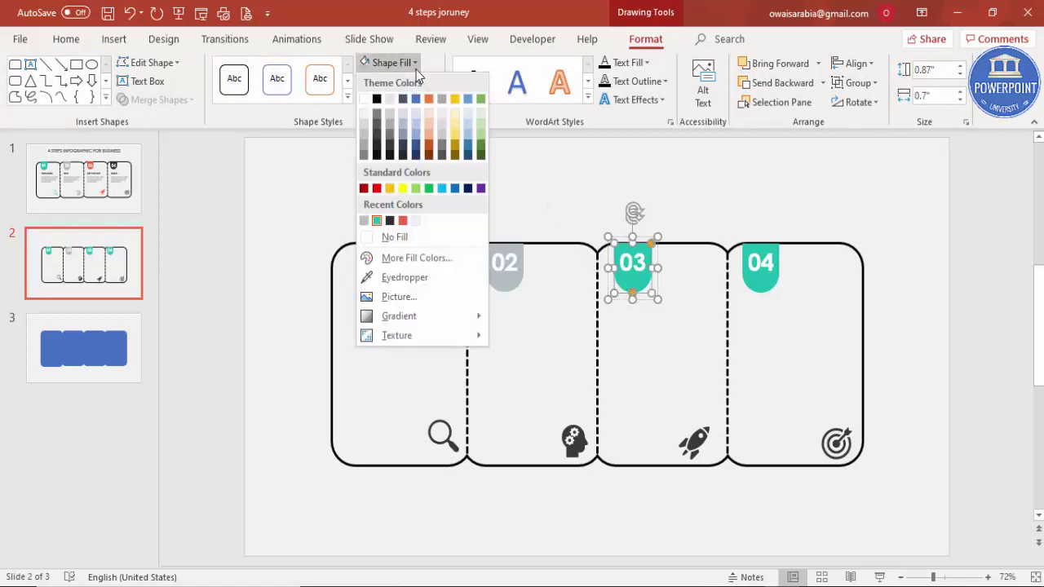
{"action": "left_click", "coordinate": [403, 222]}
{"action": "left_click", "coordinate": [746, 275]}
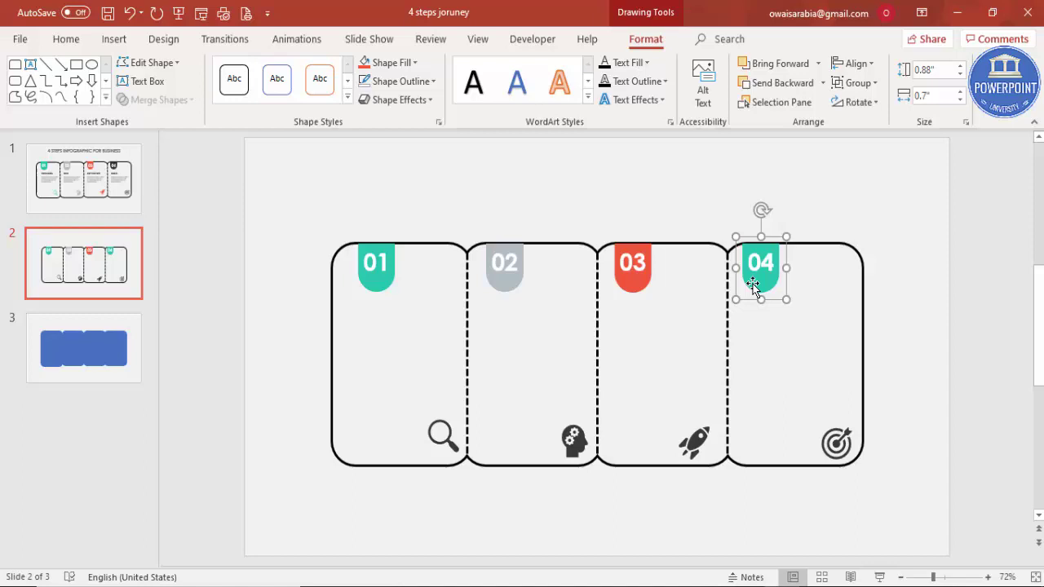
{"action": "left_click", "coordinate": [412, 62]}
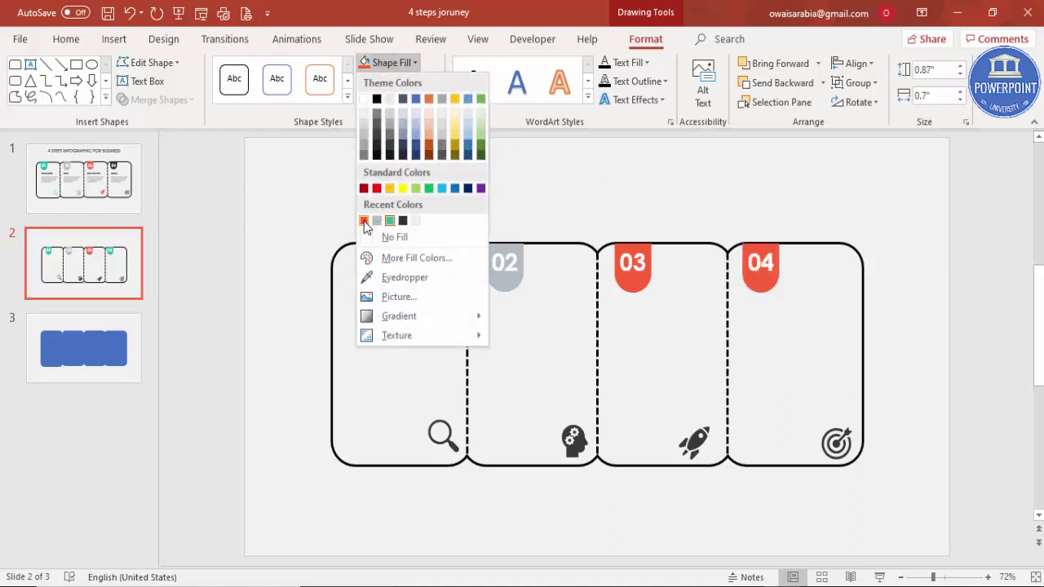
{"action": "left_click", "coordinate": [403, 221]}
{"action": "left_click", "coordinate": [434, 198]}
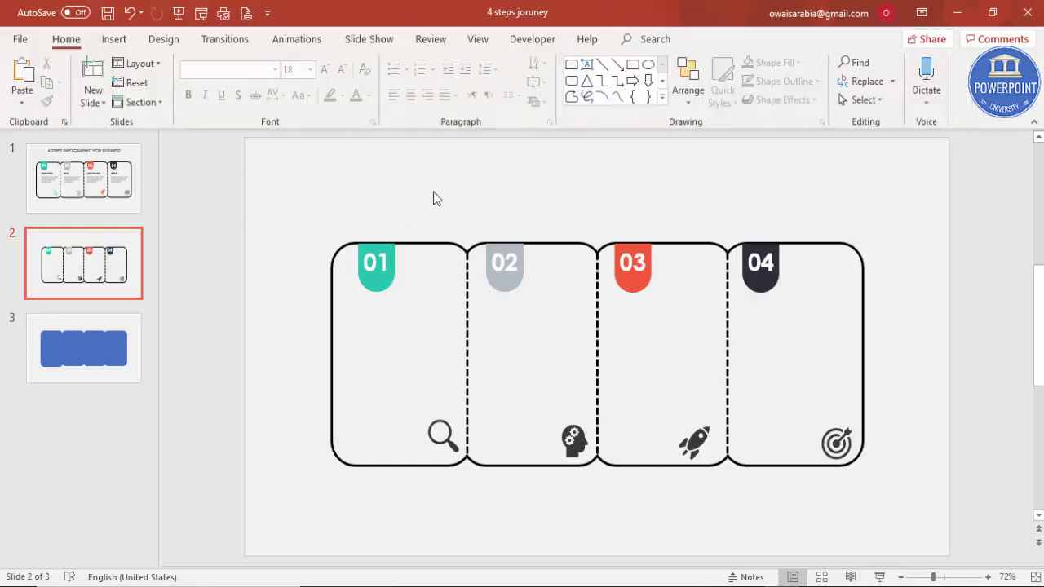
Draw a text box in panel 01 and fill it with =lorem(1) placeholder text
{"action": "left_click", "coordinate": [119, 40]}
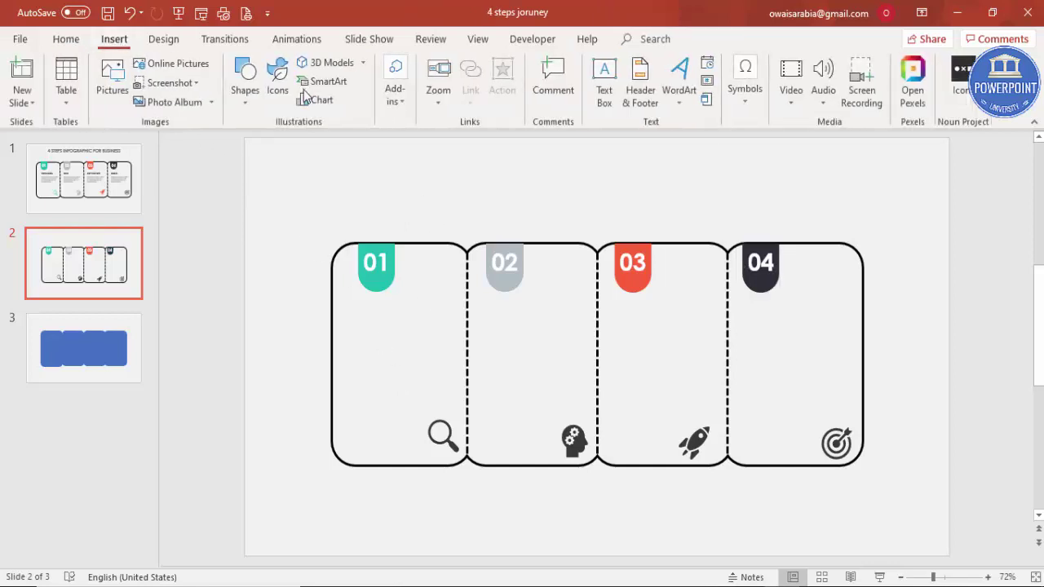
{"action": "left_click", "coordinate": [603, 86]}
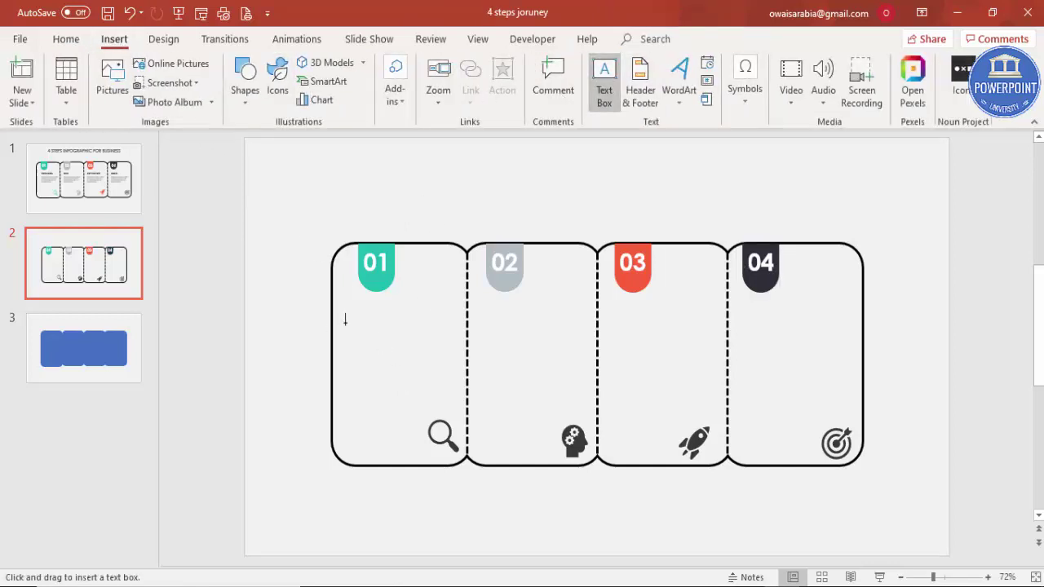
{"action": "left_click_drag", "start_coordinate": [345, 319], "coordinate": [462, 392]}
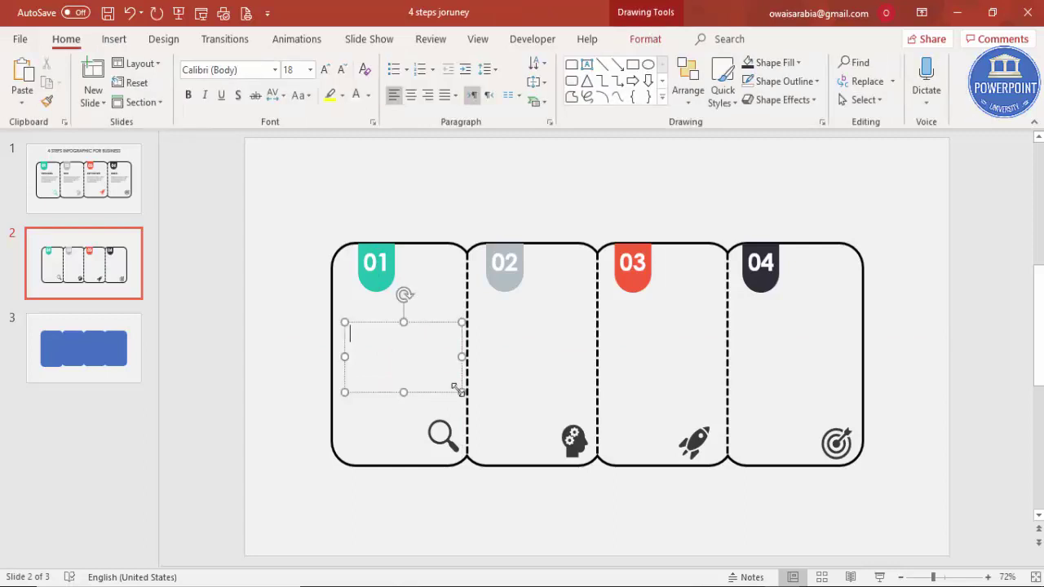
{"action": "type", "text": "=lorem(1)"}
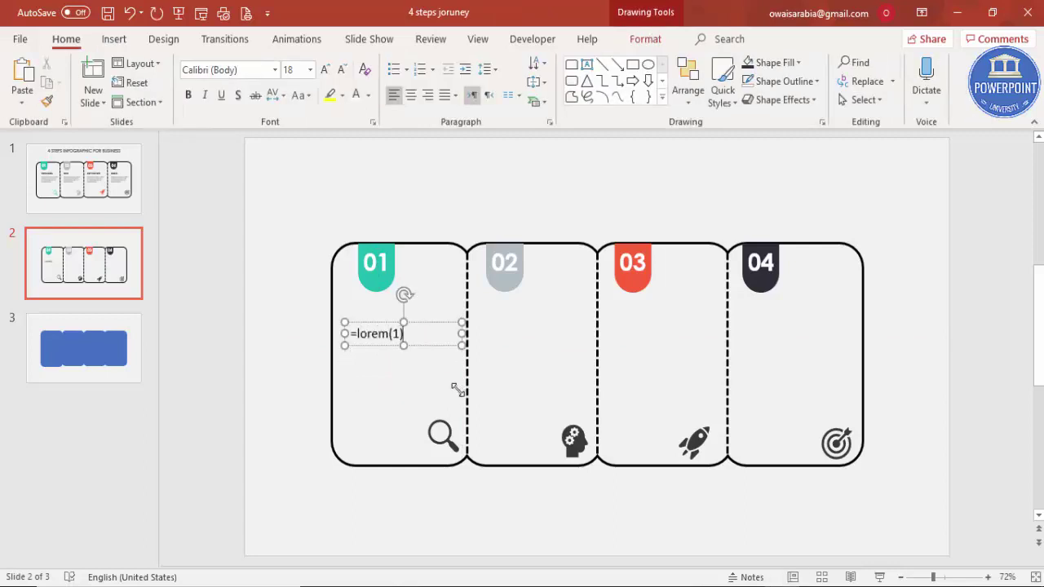
{"action": "key", "text": "Return"}
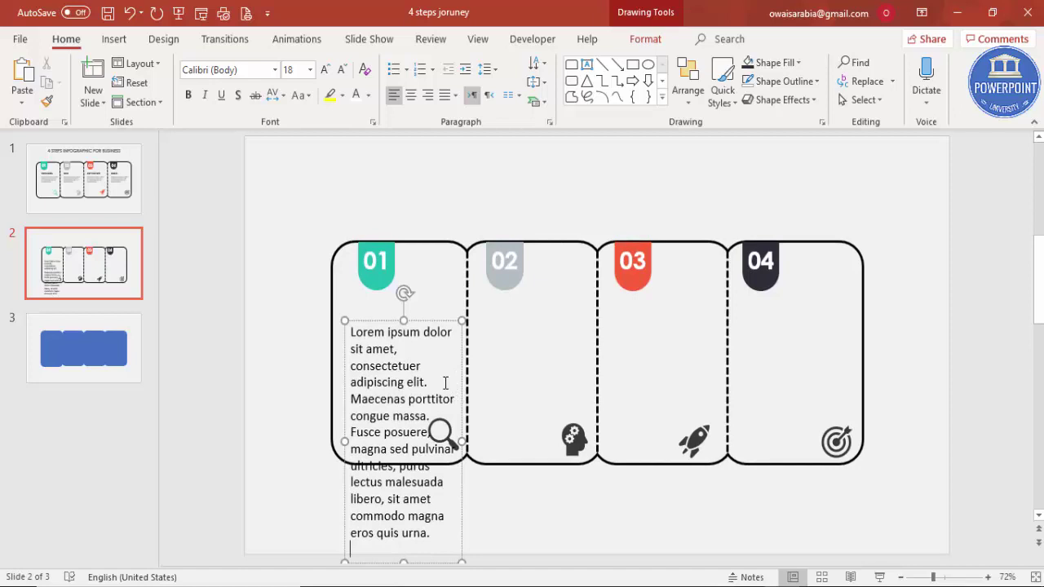
Trim the paragraph to end at 'congue massa.' and keep it left-aligned
{"action": "left_click_drag", "start_coordinate": [351, 433], "coordinate": [481, 568]}
{"action": "key", "text": "BackSpace"}
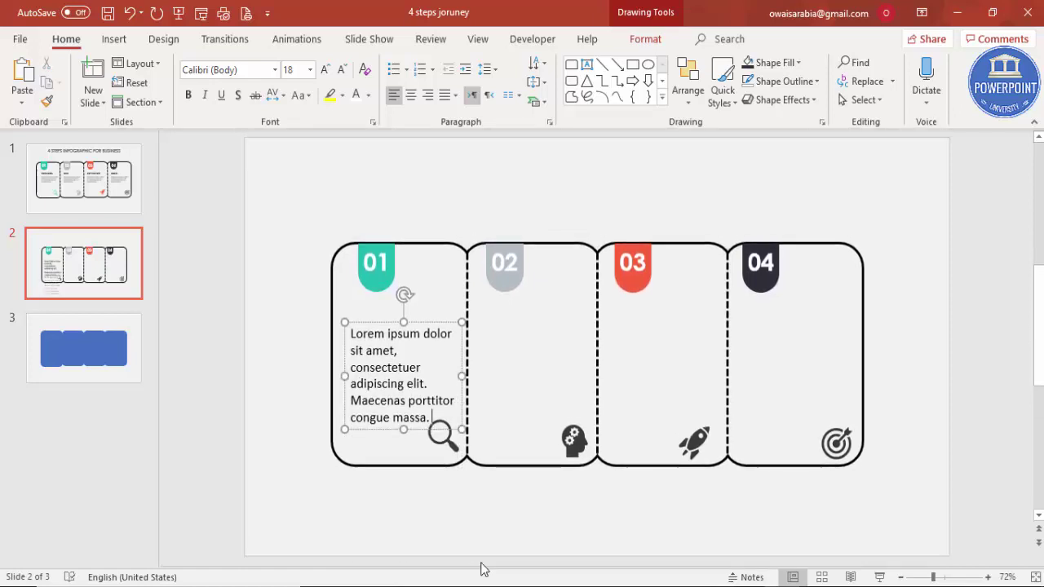
{"action": "left_click", "coordinate": [443, 323]}
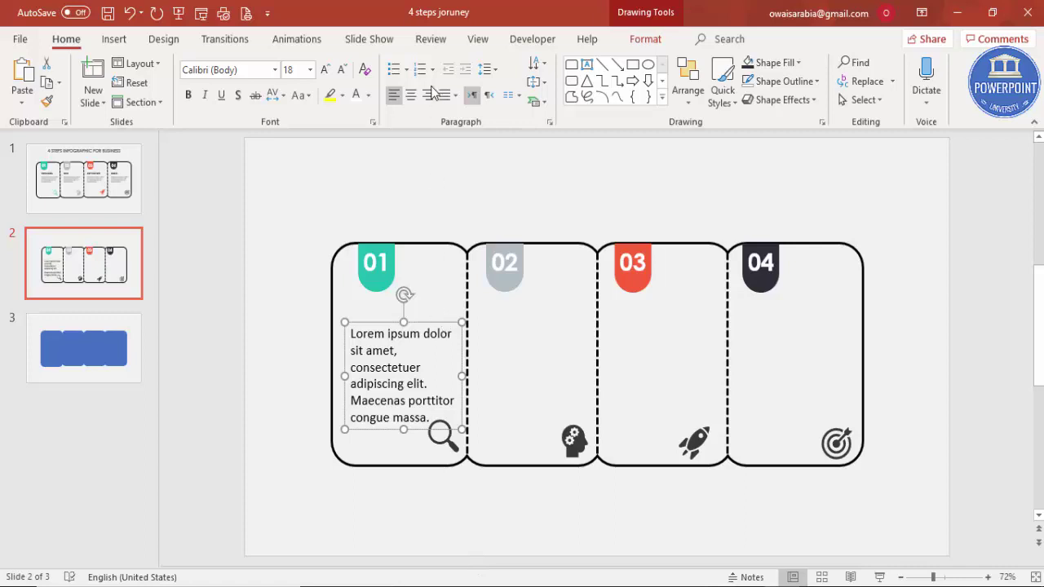
{"action": "left_click", "coordinate": [412, 96]}
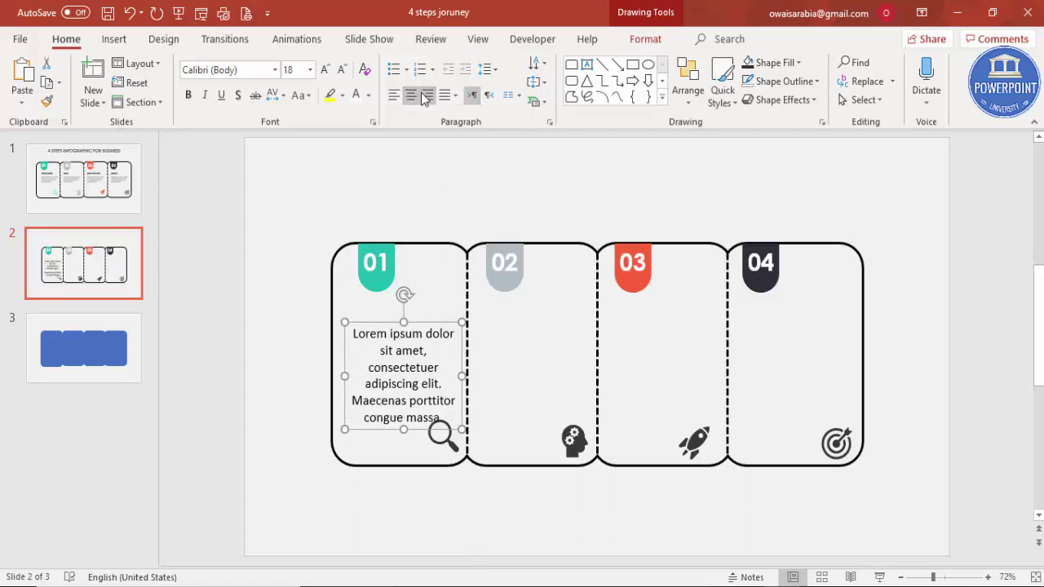
{"action": "left_click", "coordinate": [394, 95]}
Shrink the text to 14 pt, nudge it up, and place a duplicate in panel 02
{"action": "left_click", "coordinate": [343, 70]}
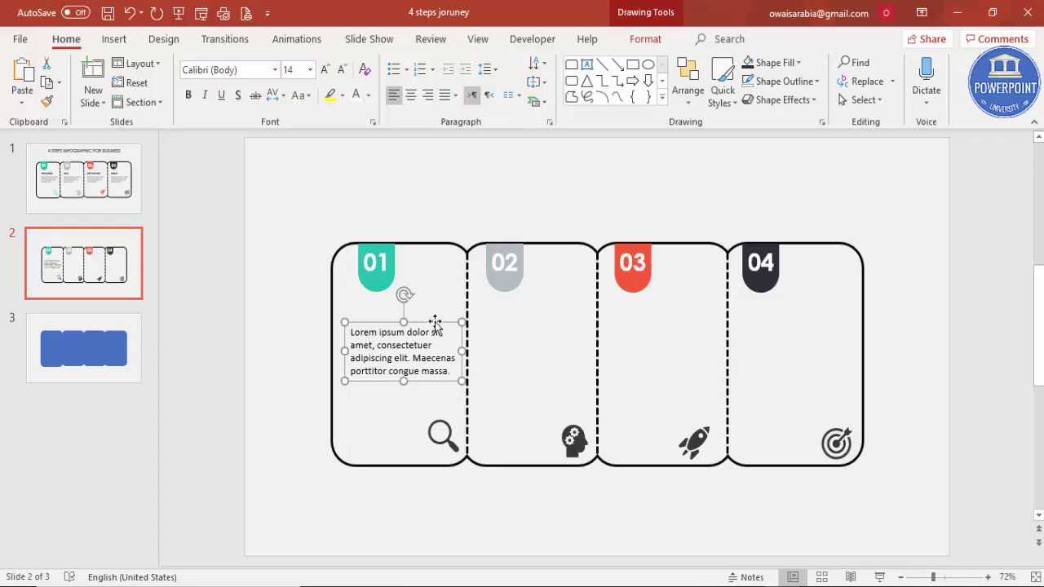
{"action": "left_click_drag", "start_coordinate": [435, 324], "coordinate": [433, 320]}
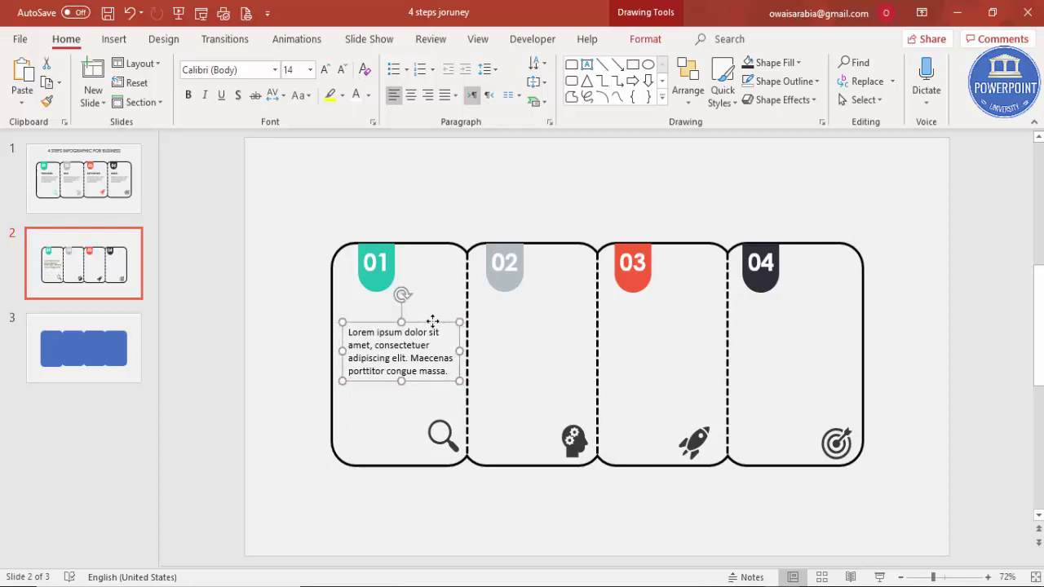
{"action": "key", "text": "ctrl+d"}
{"action": "left_click_drag", "start_coordinate": [438, 394], "coordinate": [562, 385]}
Duplicate the text box again for panels 03 and 04
{"action": "key", "text": "ctrl+d"}
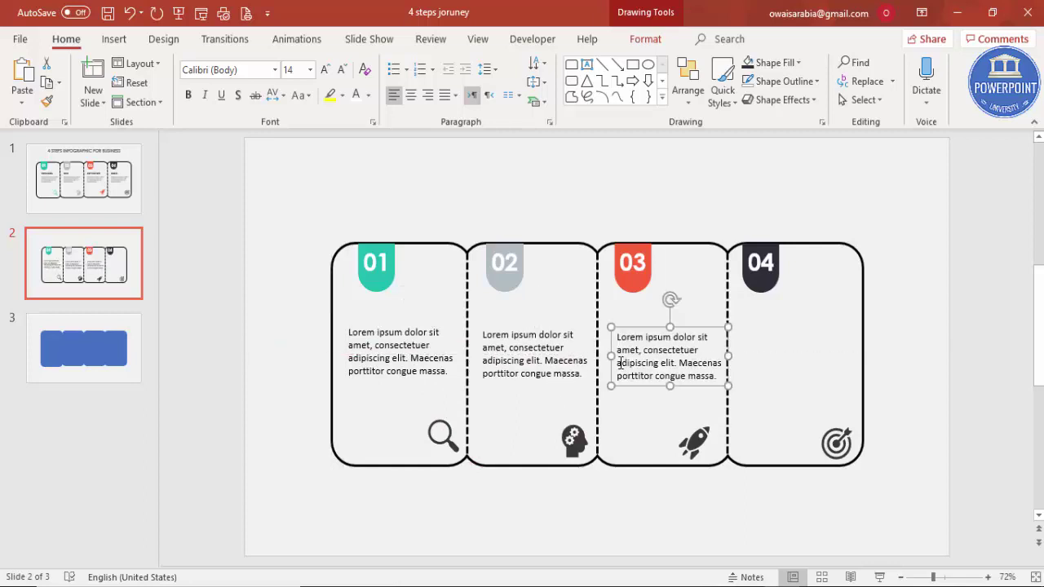
{"action": "key", "text": "Left"}
{"action": "key", "text": "Left"}
{"action": "key", "text": "Left"}
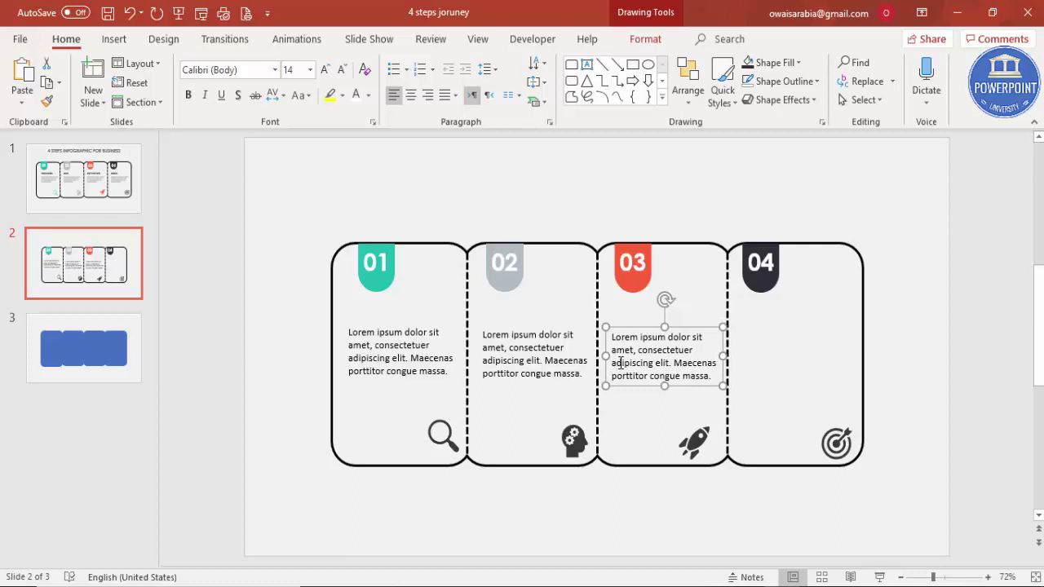
{"action": "key", "text": "ctrl+d"}
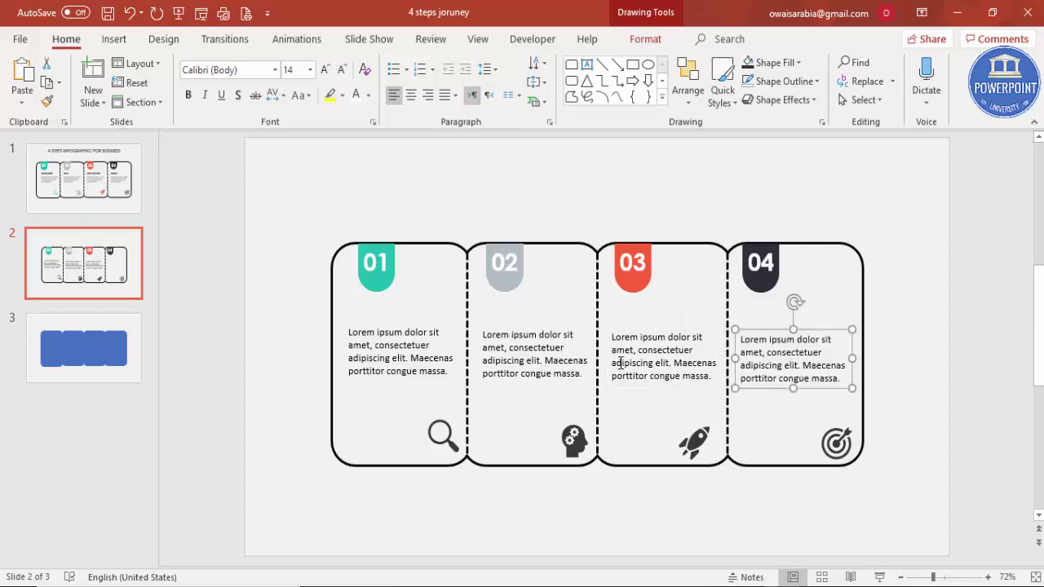
{"action": "left_click", "coordinate": [446, 164]}
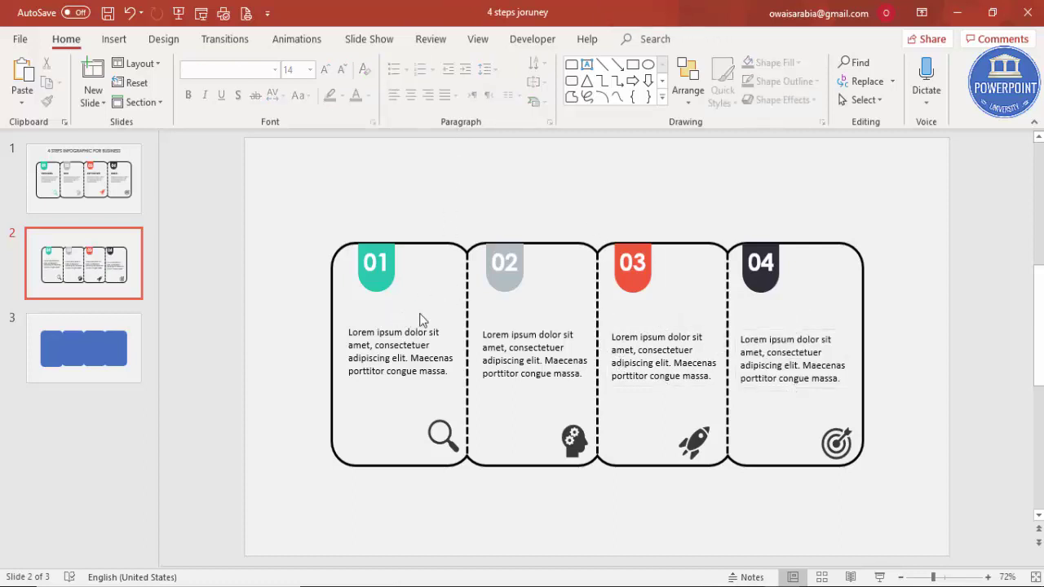